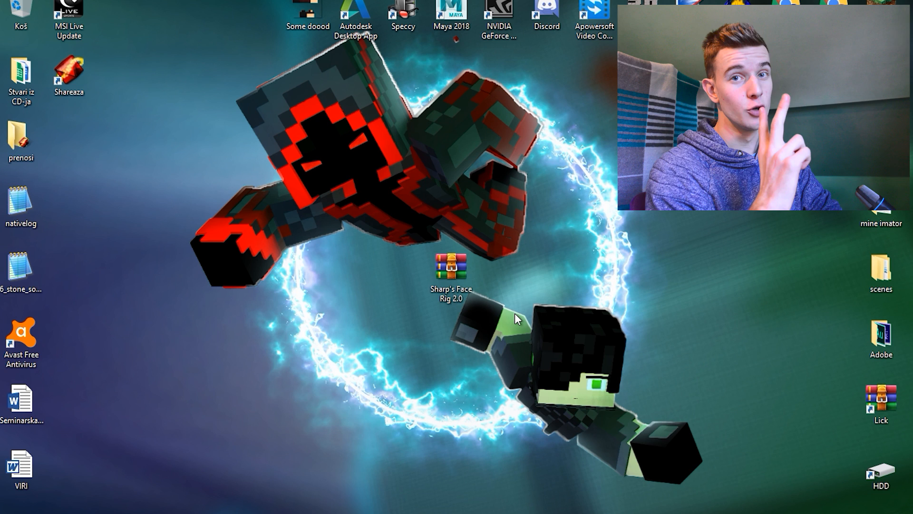
Open the Sharp's Face Rig 2.0 archive on the desktop in WinRAR
right_click(455, 272)
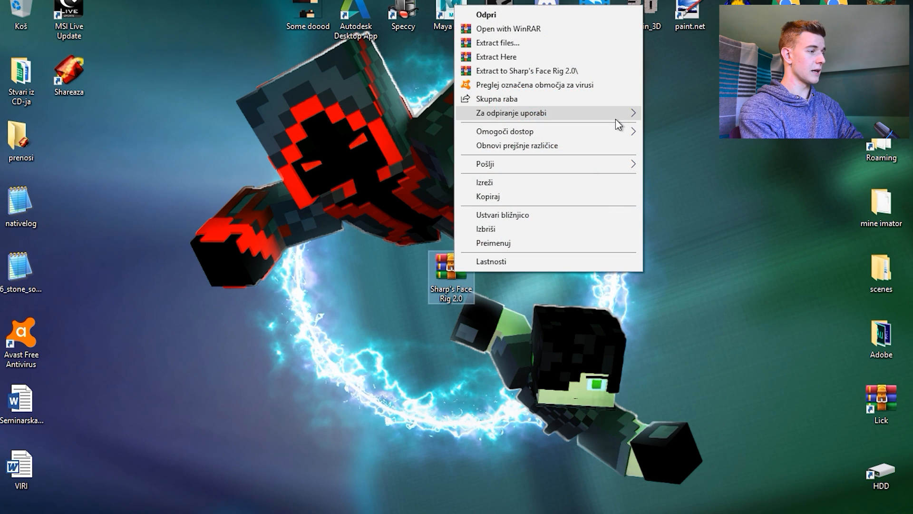
mouse_move(615, 119)
left_click(247, 227)
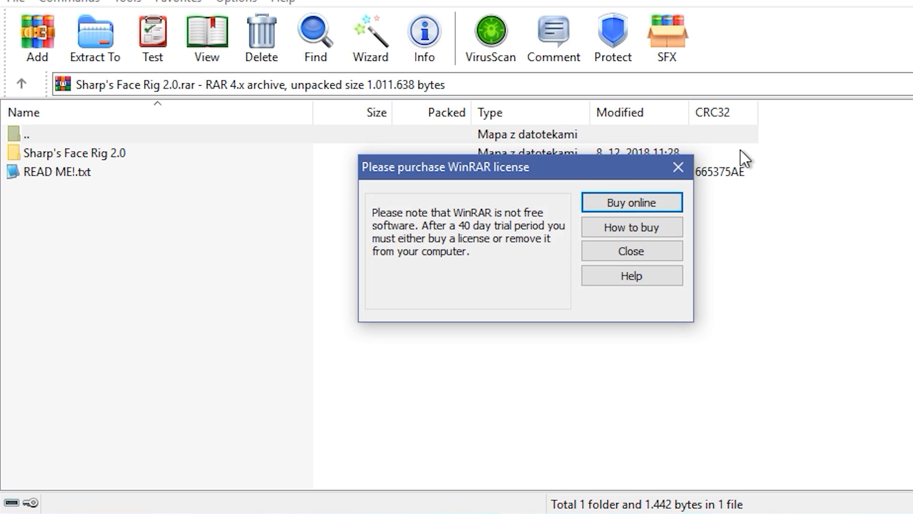
left_click(516, 193)
left_click(228, 268)
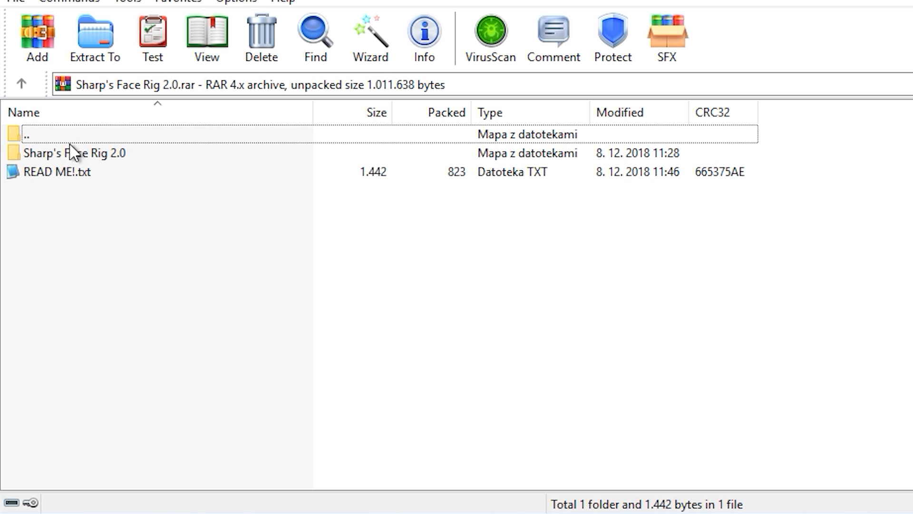
Open READ ME!.txt from the archive and read its scaling note, changelog and credit requirement
double_click(52, 173)
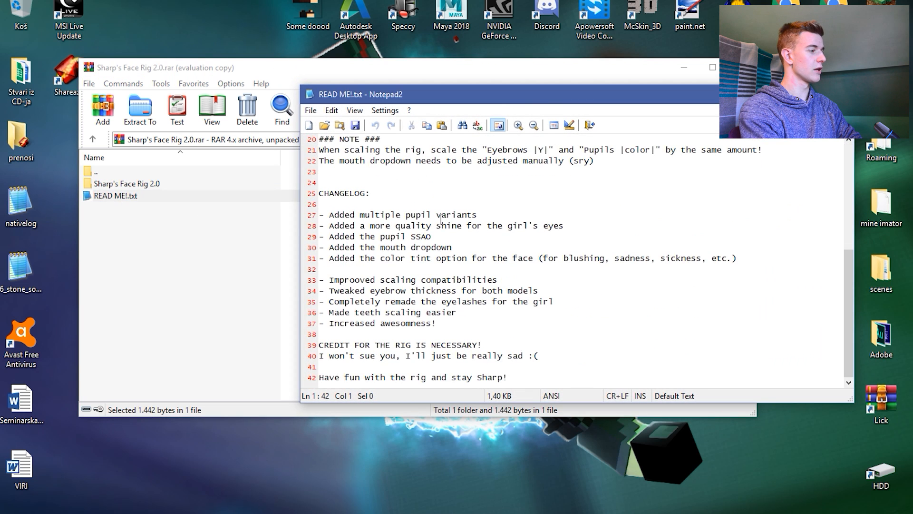
scroll(441, 220, "down", 1)
left_click_drag(319, 346, 267, 314)
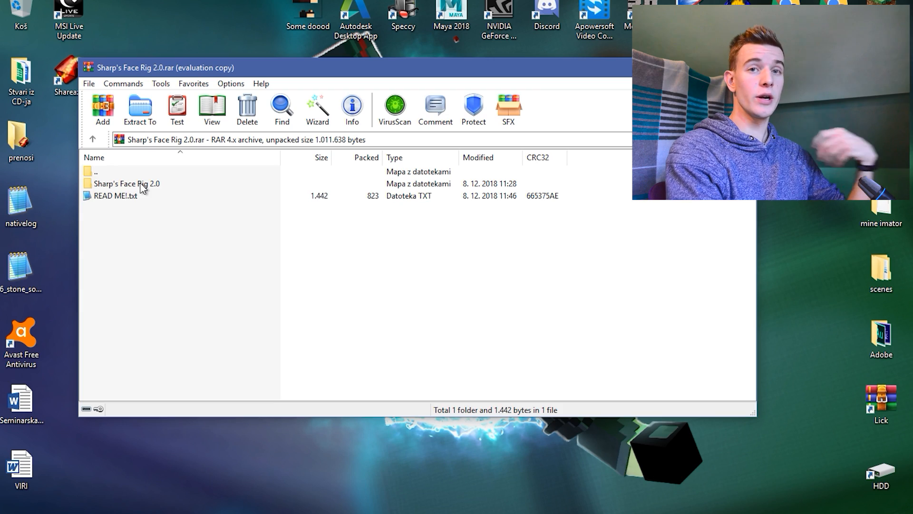
Open the Sharp's Face Rig 2.0 folder inside the archive and examine its texture and project files
double_click(143, 189)
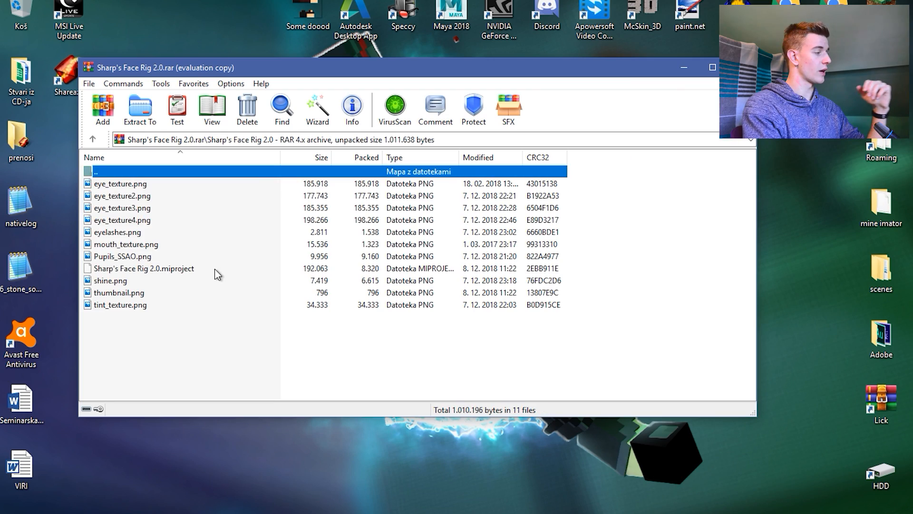
left_click(129, 303)
key("ctrl+a")
left_click(129, 316)
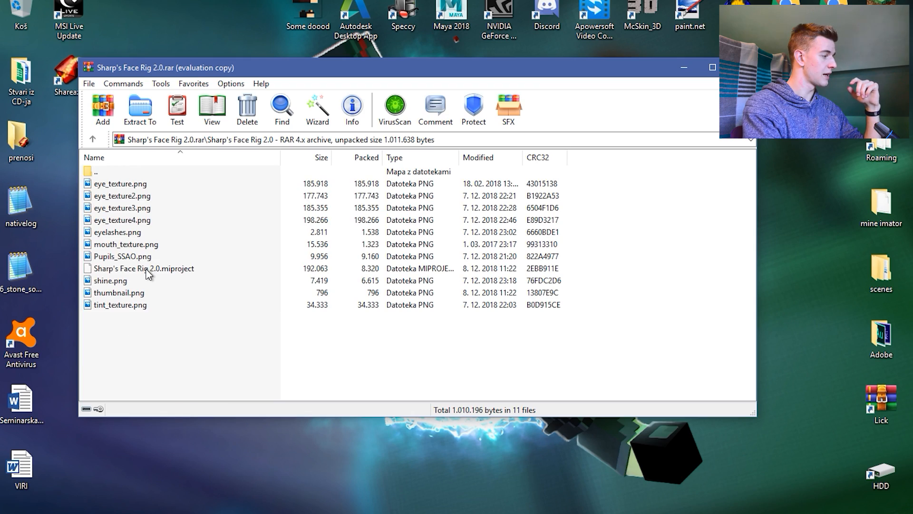
Return to the archive's top level and extract the Sharp's Face Rig 2.0 folder to the desktop
double_click(107, 173)
left_click_drag(114, 184, 149, 183)
left_click_drag(180, 36, 180, 34)
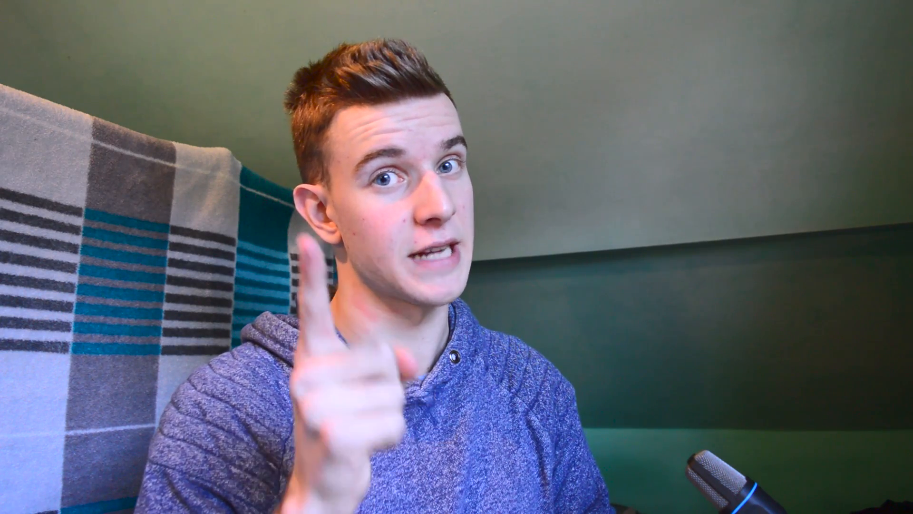
left_click_drag(405, 355, 306, 434)
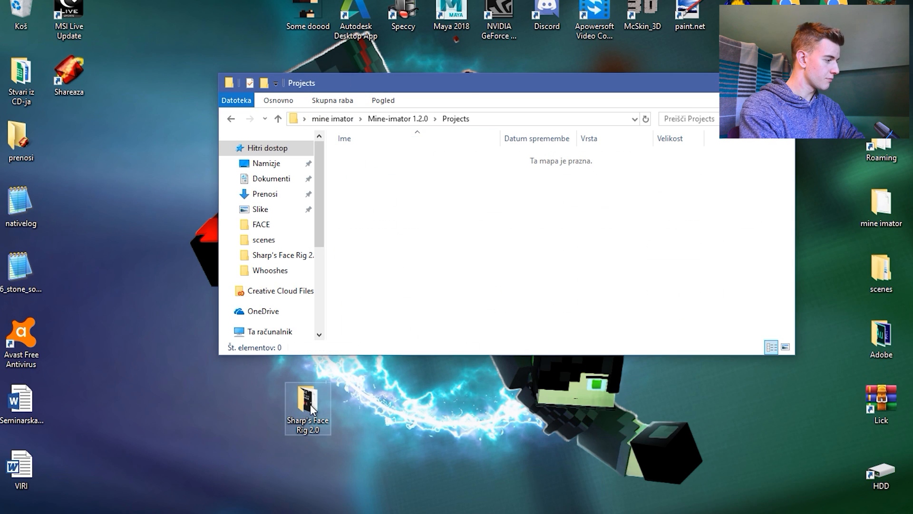
Put the extracted Sharp's Face Rig 2.0 folder into the Mine-imator 1.2.0 Projects folder and launch Mine-imator
left_click(345, 378)
left_click(436, 260)
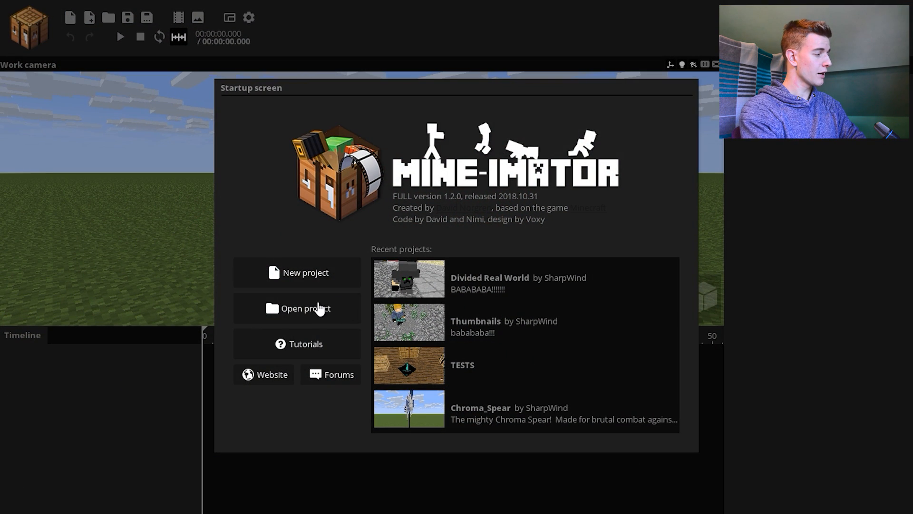
Open Sharp's Face Rig 2.0.miproject from the Projects folder to view the rig
left_click(308, 304)
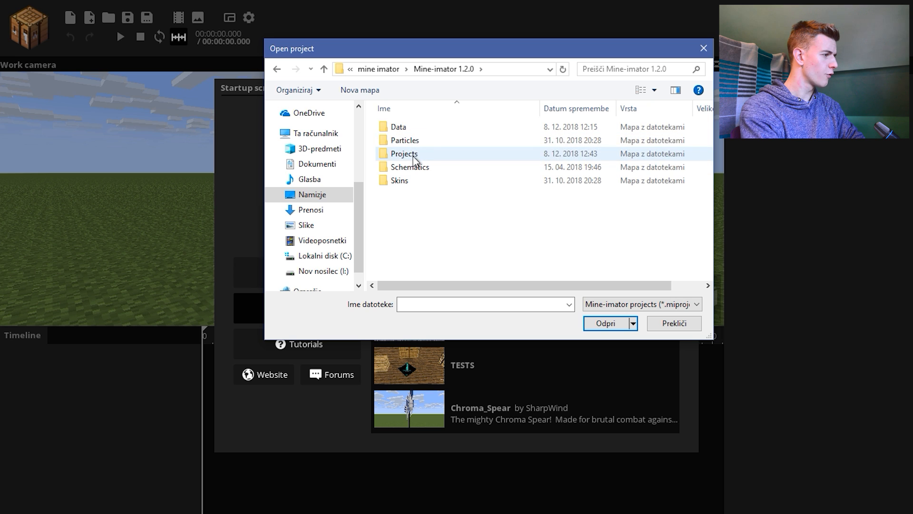
double_click(397, 151)
double_click(439, 127)
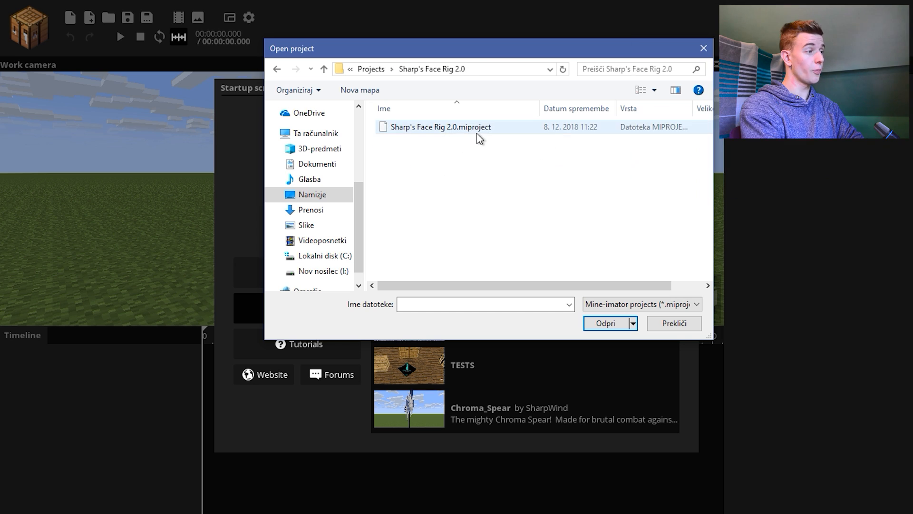
double_click(477, 131)
right_click_drag(577, 263, 575, 257)
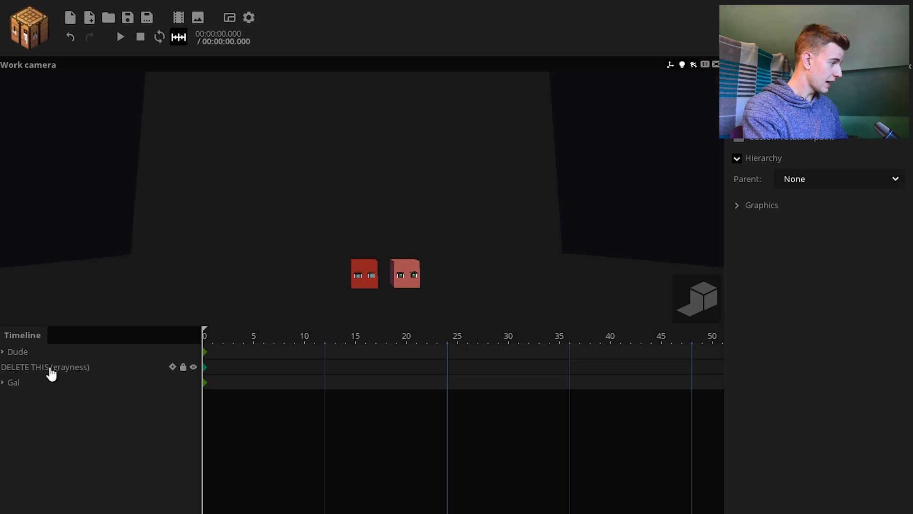
left_click(51, 369)
key("Delete")
key("w")
right_click_drag(245, 219, 245, 218)
right_click_drag(443, 290, 444, 290)
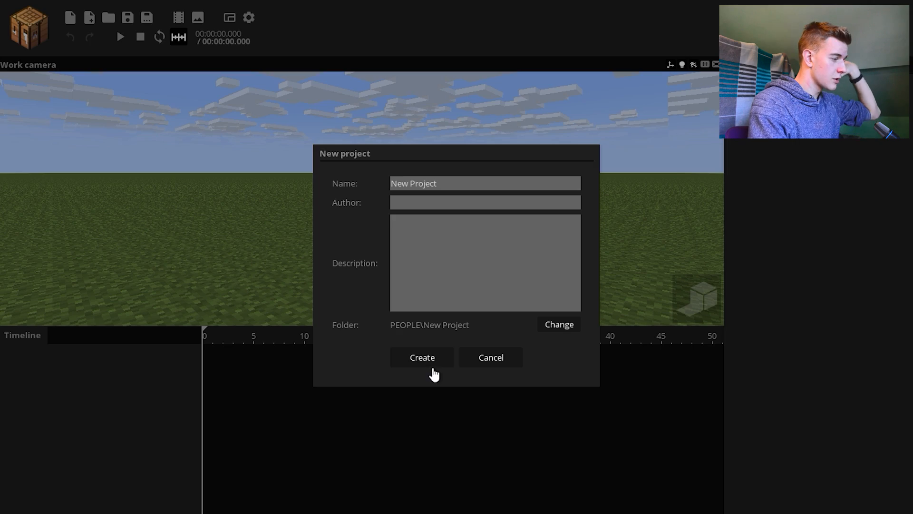
Create a project named New Project and add a Steve character that uses the Some doood skin
left_click(433, 372)
left_click(22, 39)
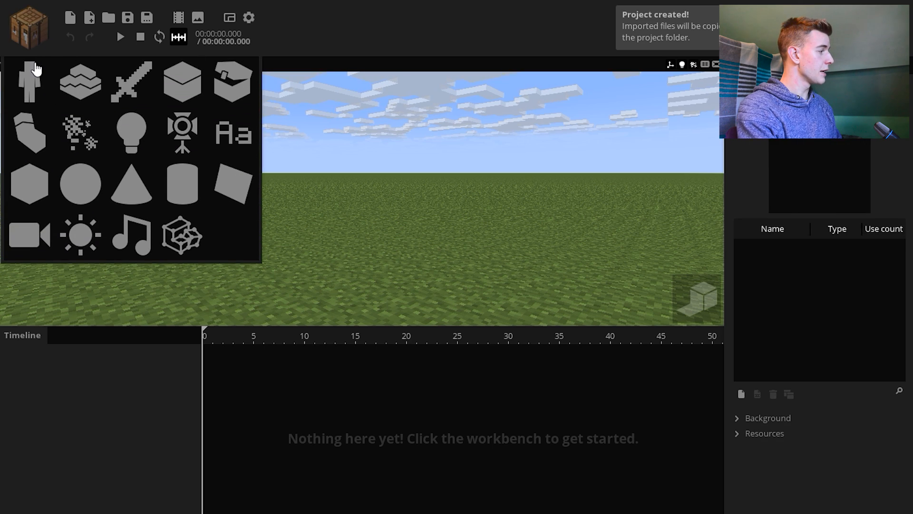
left_click(32, 69)
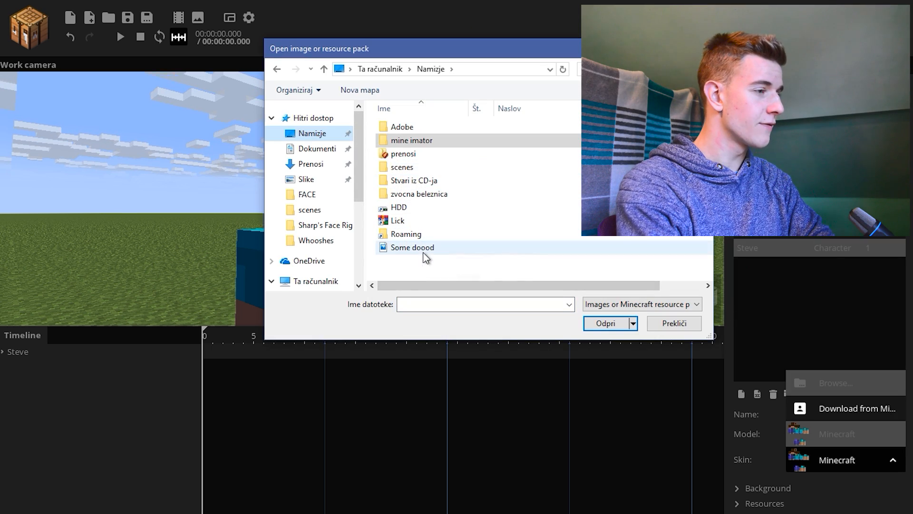
double_click(424, 252)
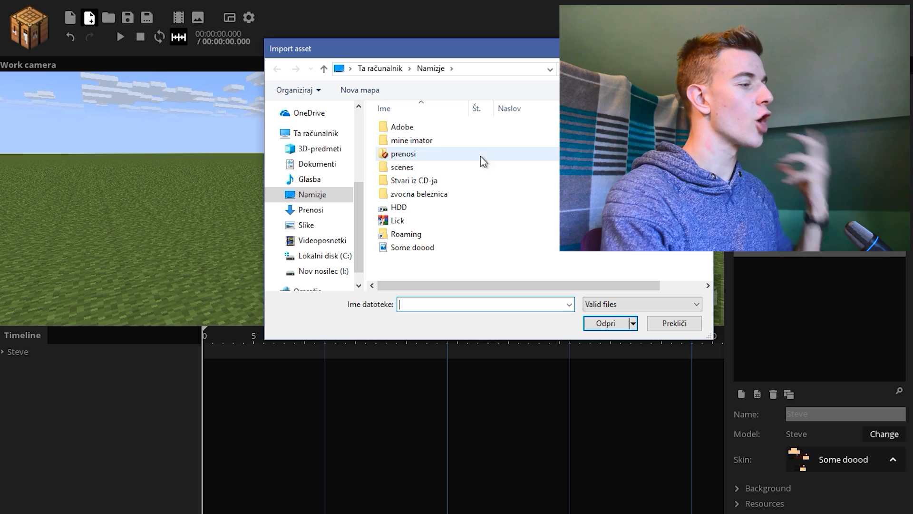
Import Sharp's Face Rig 2.0.miproject into the scene and delete its Gal model from the timeline
left_click(654, 210)
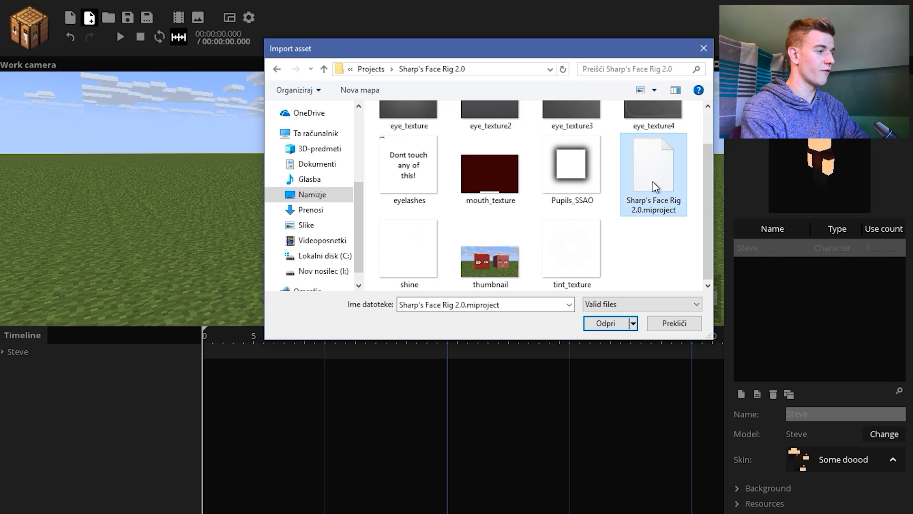
double_click(666, 214)
left_click_drag(468, 238, 459, 209)
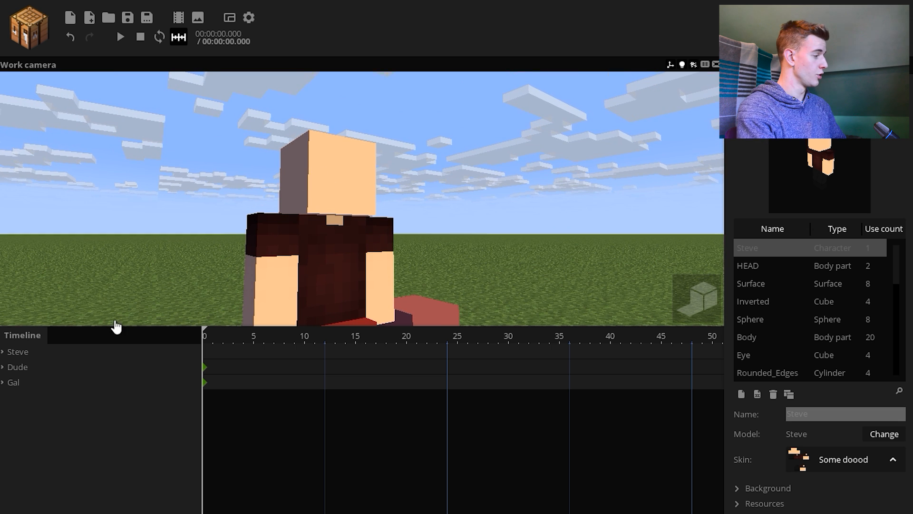
left_click(34, 381)
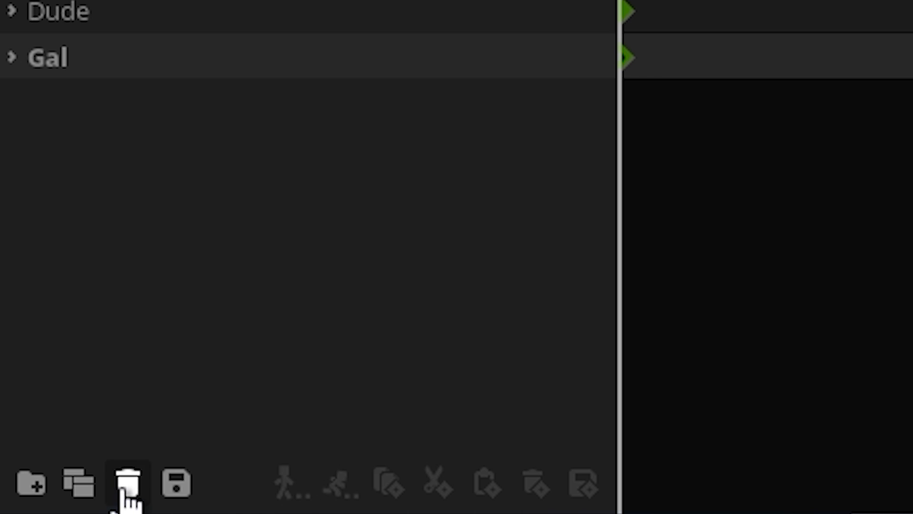
left_click(126, 489)
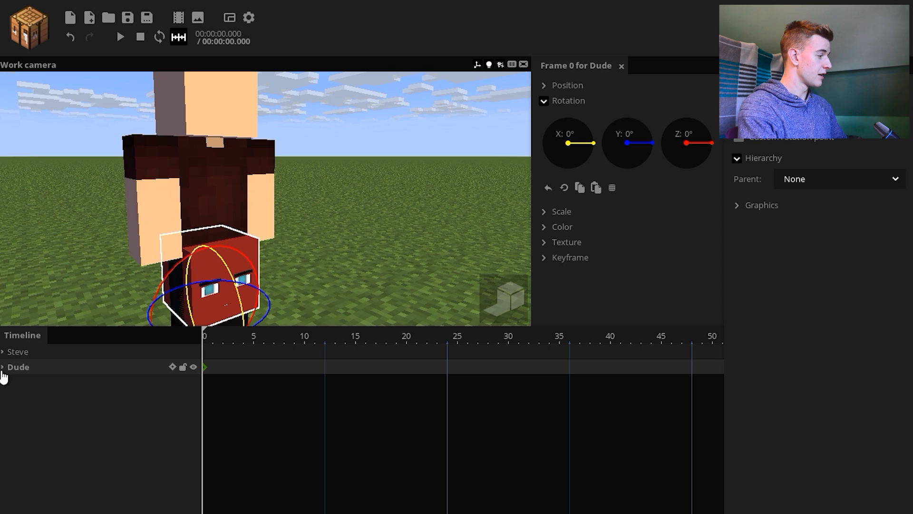
Parent Dude's DA FACE group to the Head of the Steve character's body
left_click(23, 387)
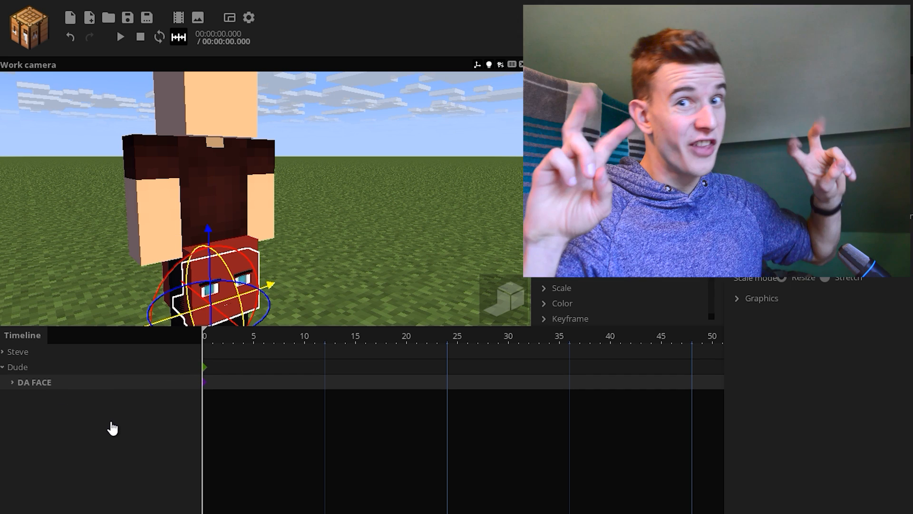
left_click(840, 179)
left_click(783, 217)
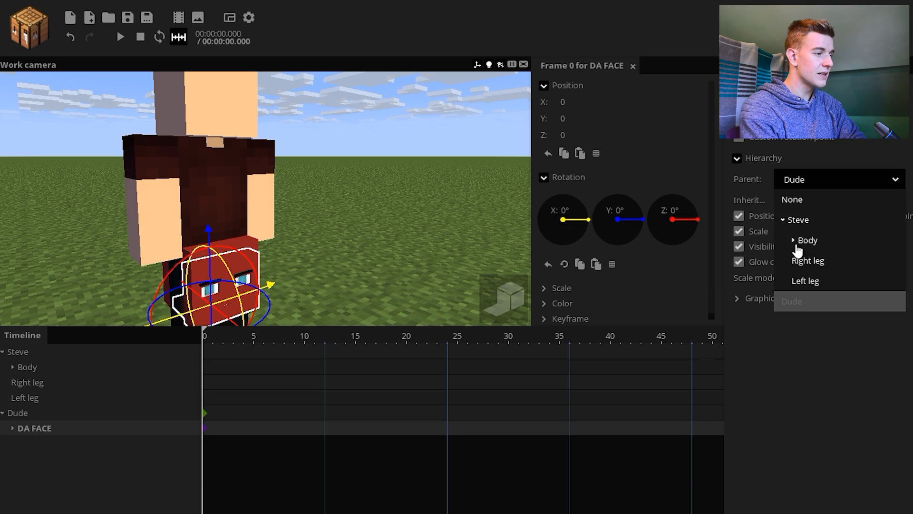
left_click(798, 240)
left_click(815, 261)
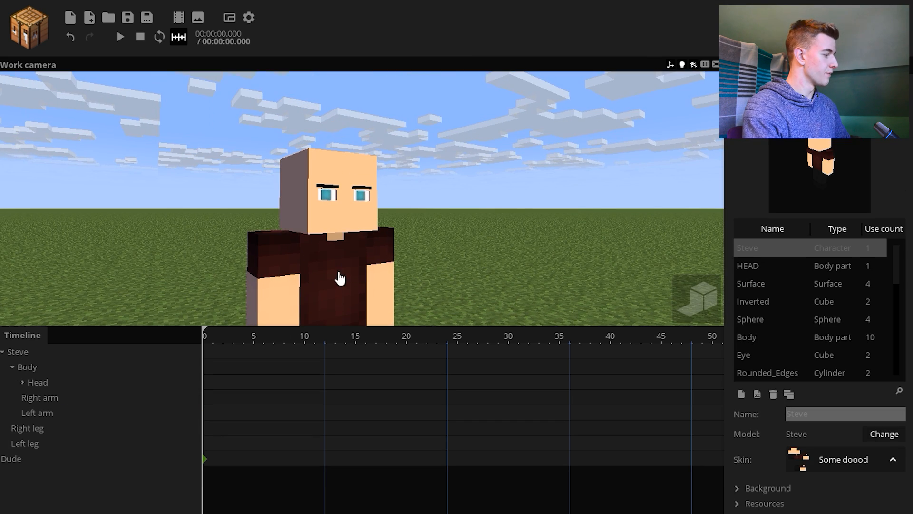
Delete the leftover Dude model from the timeline and frame Steve's head in a close-up view
left_click(19, 459)
key("Delete")
right_click_drag(362, 191, 405, 171)
key("w")
key("e")
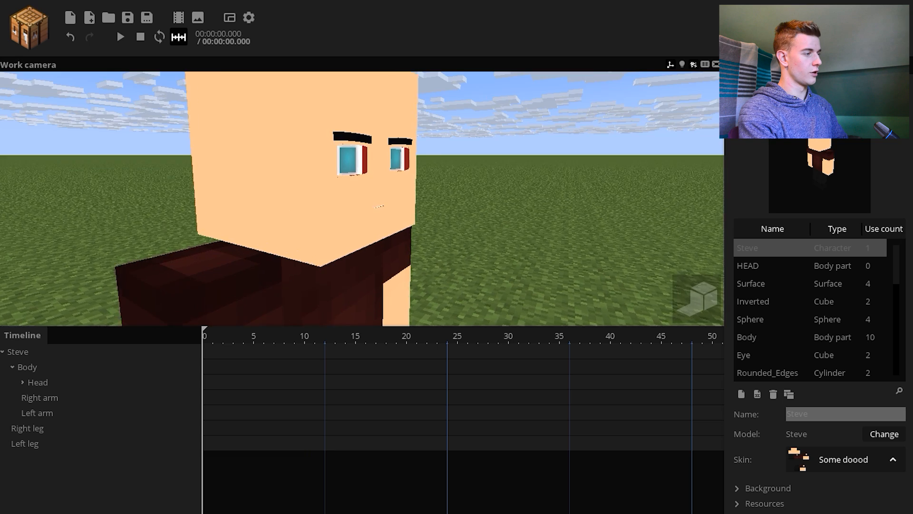
right_click_drag(433, 151, 433, 108)
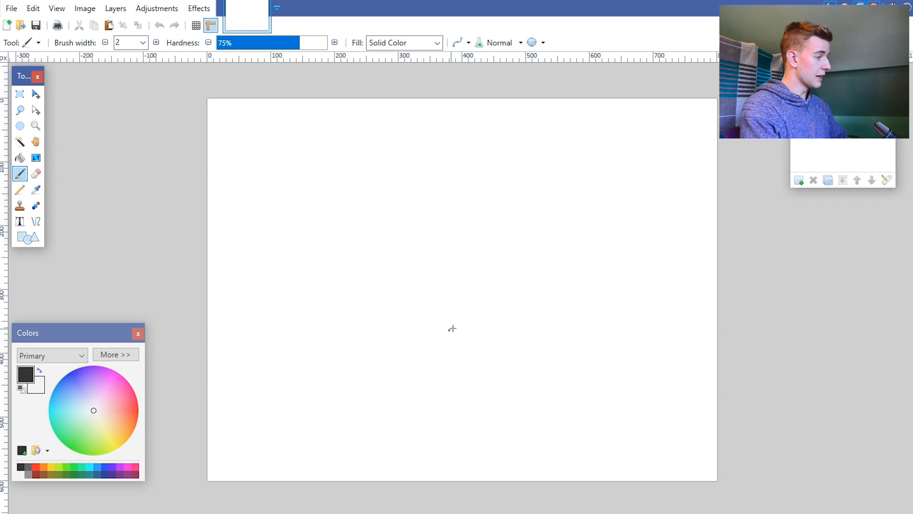
Paste a Mine-imator screenshot into paint.net, sample the head's skin colour and copy its hex code FFC994
key("ctrl+v")
left_click(386, 312)
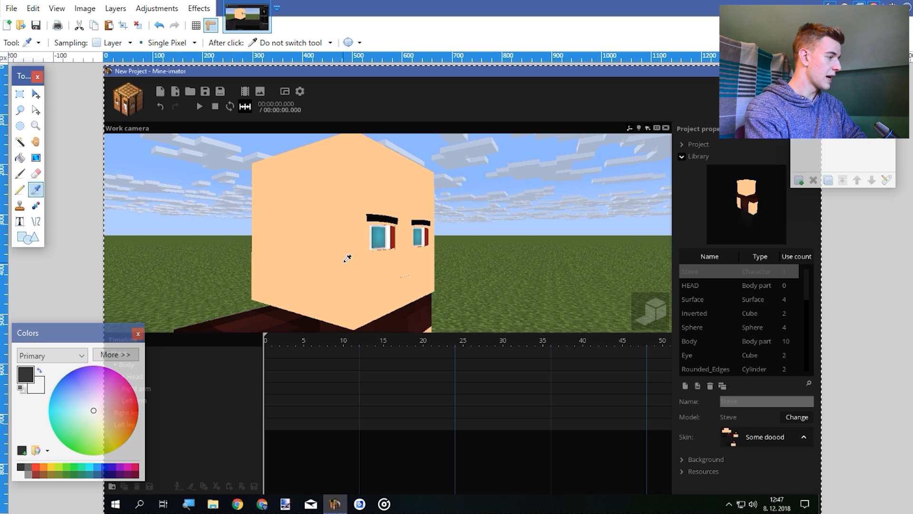
left_click(115, 354)
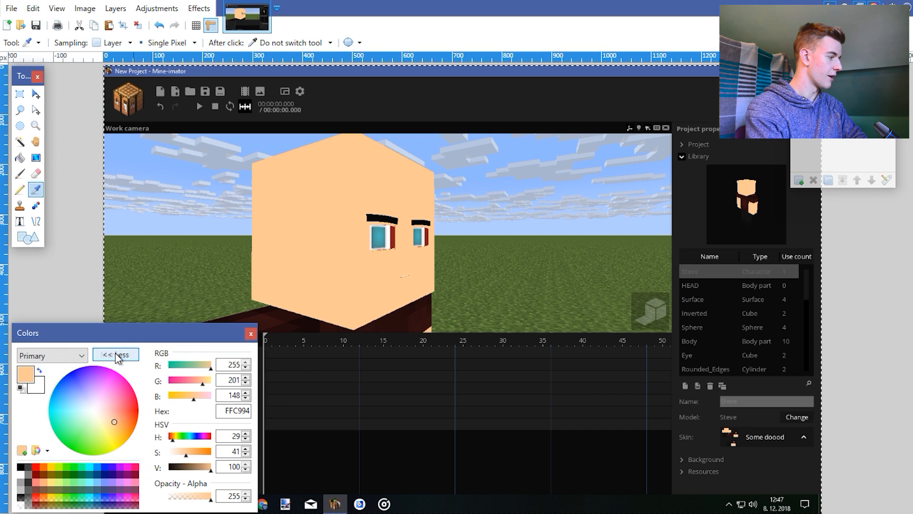
left_click_drag(242, 293, 257, 294)
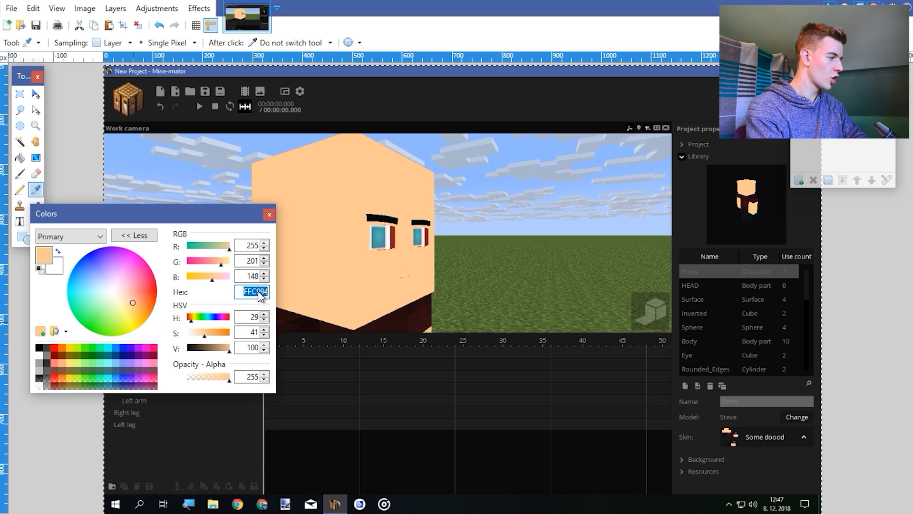
right_click(542, 254)
left_click(761, 511)
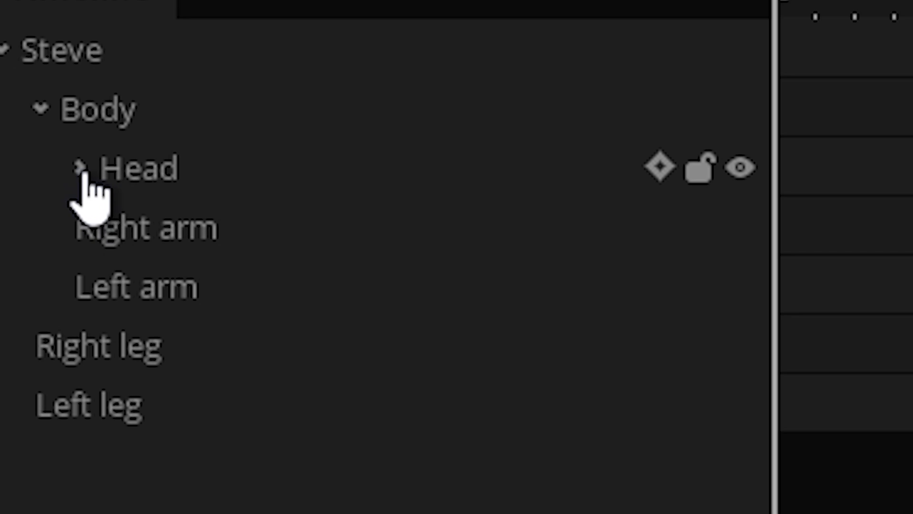
Set the mix color of the COLOR HERE part of Eye R, inside DA FACE's Customise eyes group, to hex FFC994
left_click(22, 382)
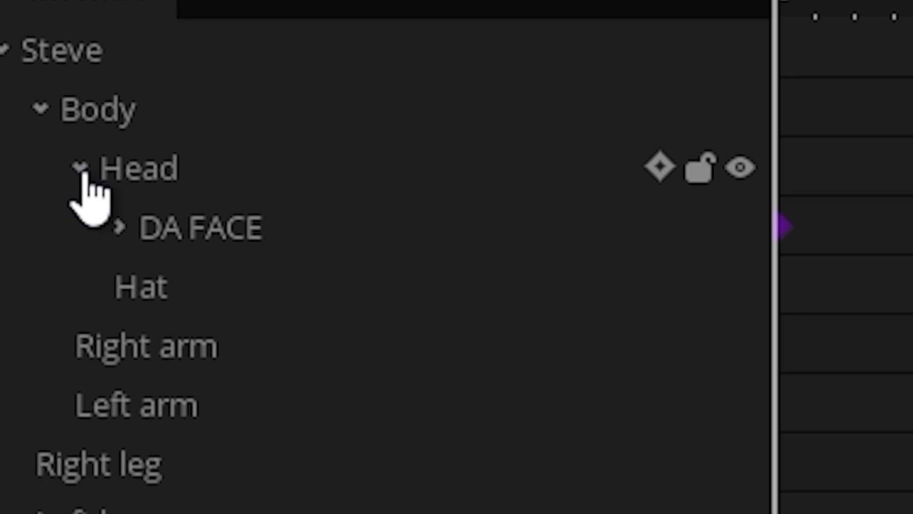
left_click(33, 396)
left_click(42, 426)
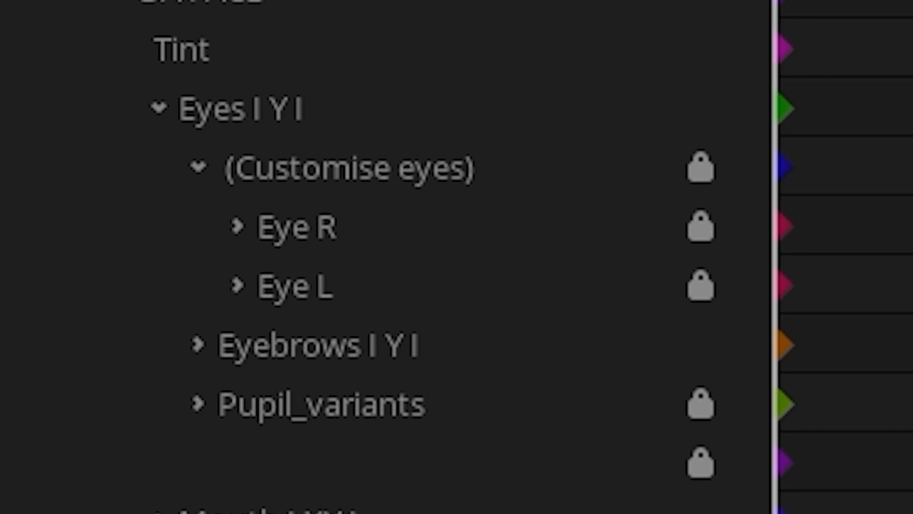
left_click(236, 231)
left_click(275, 285)
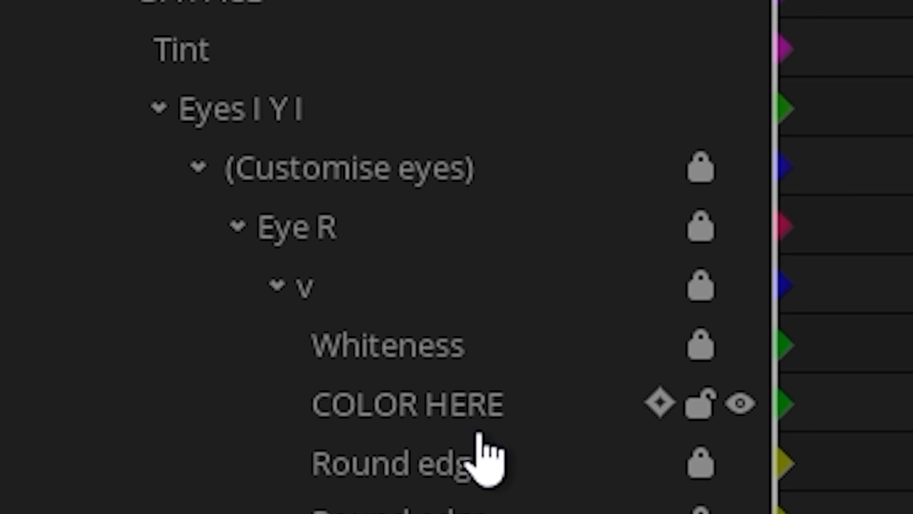
left_click(455, 419)
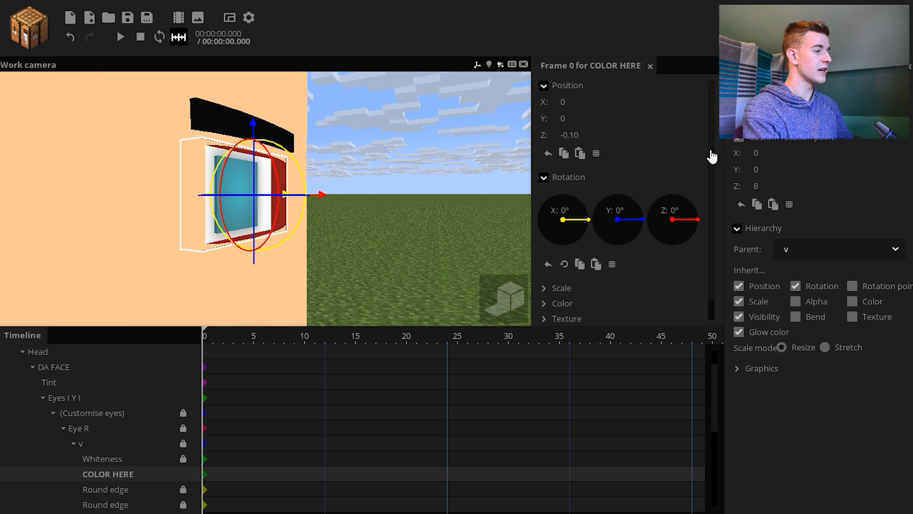
scroll(713, 157, "down", 2)
left_click(680, 241)
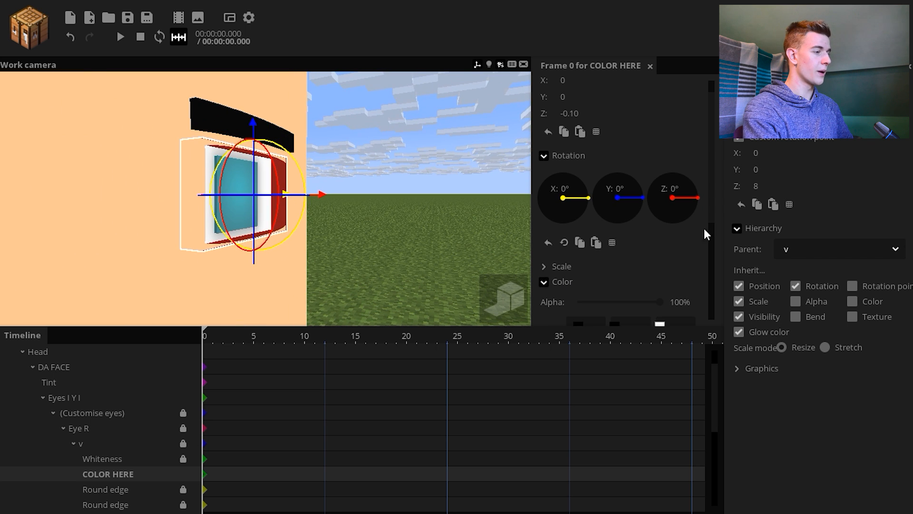
scroll(707, 205, "down", 5)
left_click(647, 234)
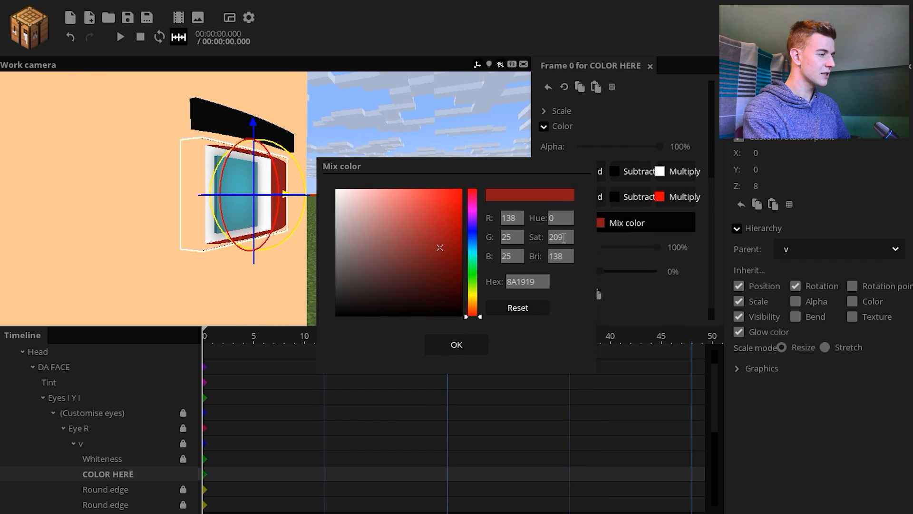
type("FFC994")
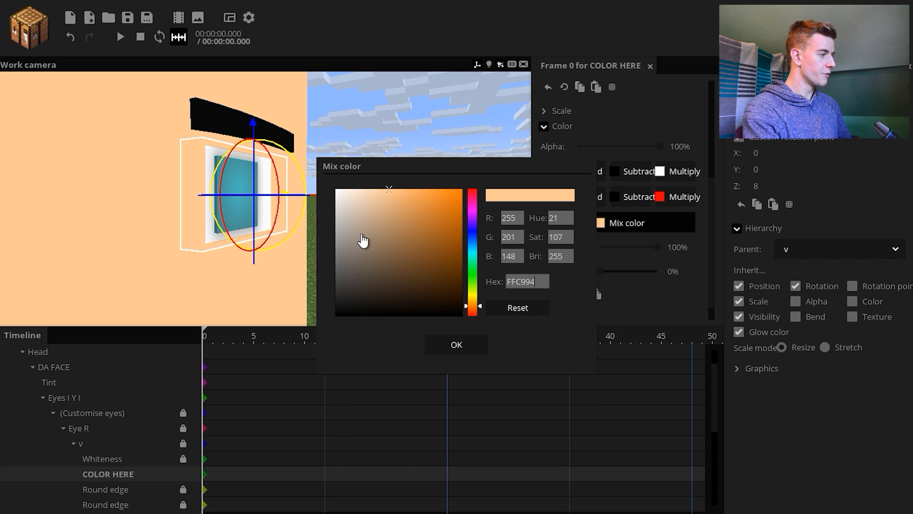
Match Eye L's COLOR HERE mix color to the same skin color and collapse the Steve hierarchy in the timeline
left_click(371, 200)
key("w")
right_click_drag(370, 176, 426, 208)
key("s")
left_click(63, 428)
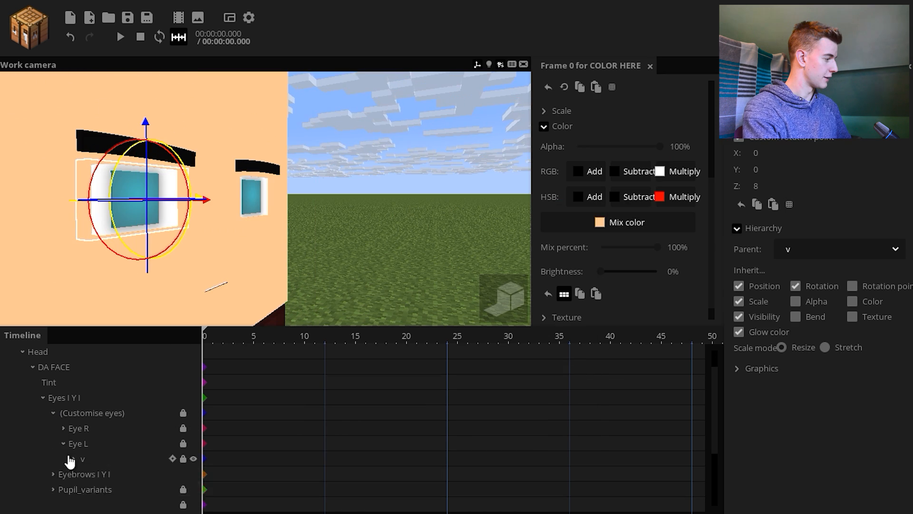
left_click(63, 443)
left_click(32, 367)
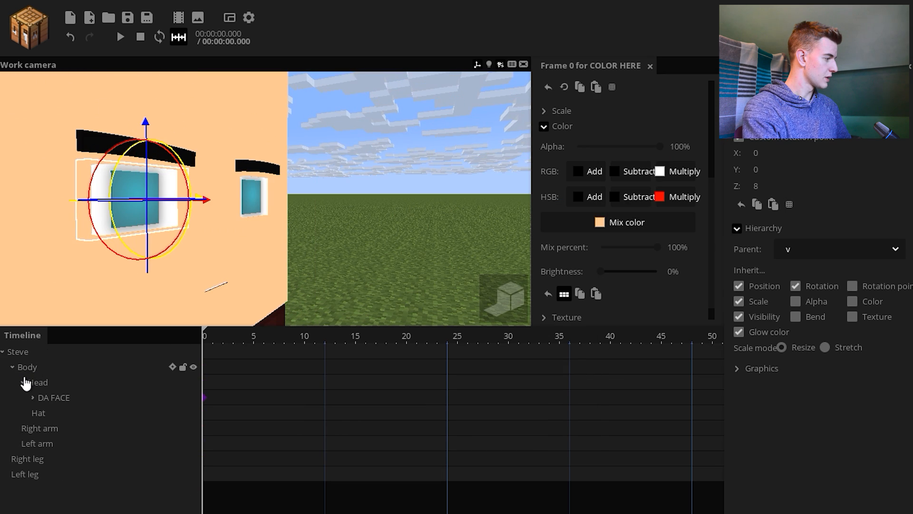
left_click(22, 382)
left_click(4, 353)
left_click(367, 245)
key("s")
right_click_drag(368, 244, 367, 244)
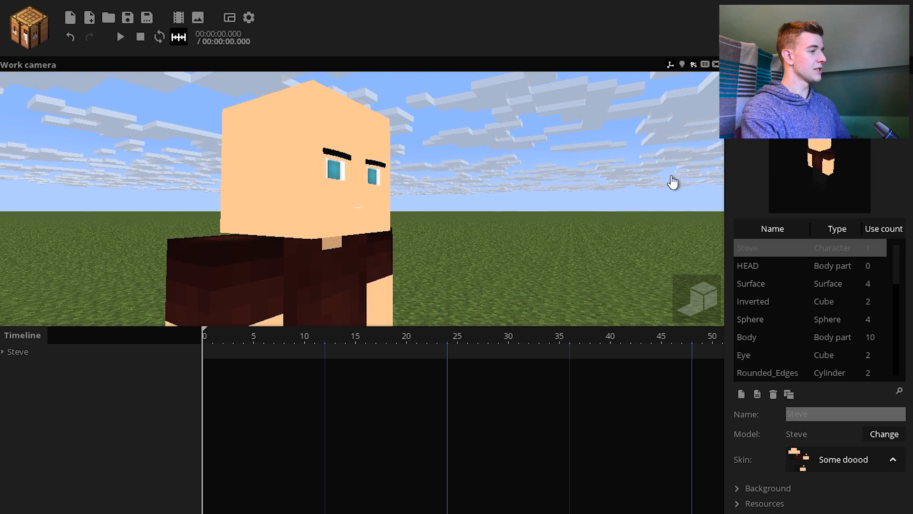
Turn on light rendering in the work camera view
left_click(683, 64)
key("w")
right_click_drag(634, 113, 634, 112)
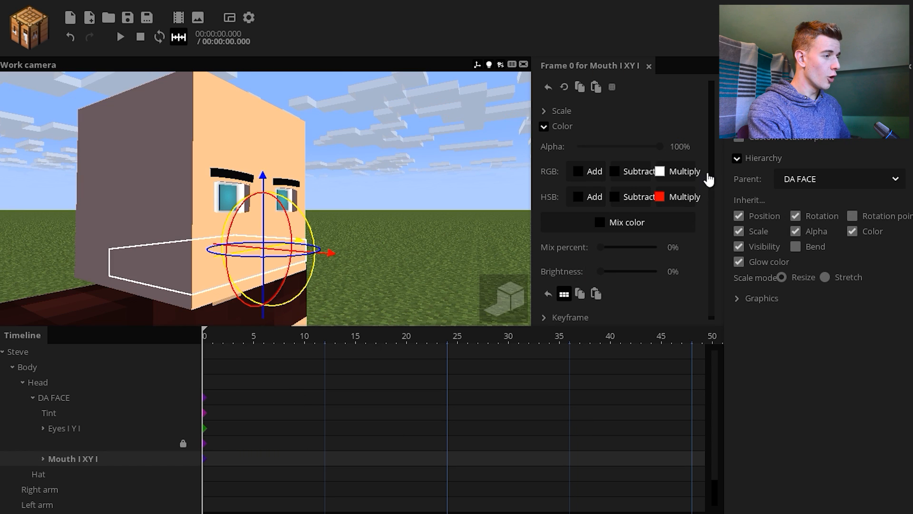
Match the mix color of the Mouth_Dropdown part in the Mouth group to the head's skin color
scroll(708, 177, "up", 2)
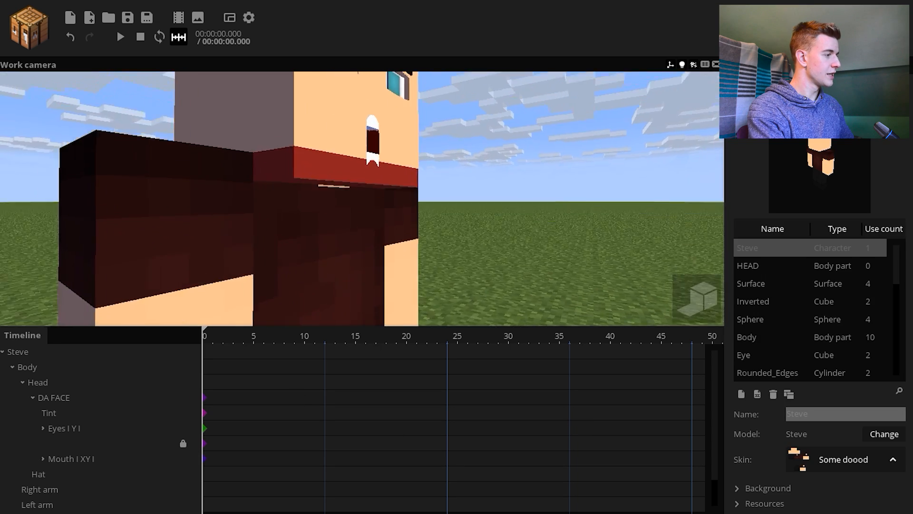
scroll(43, 432, "down", 1)
left_click(42, 428)
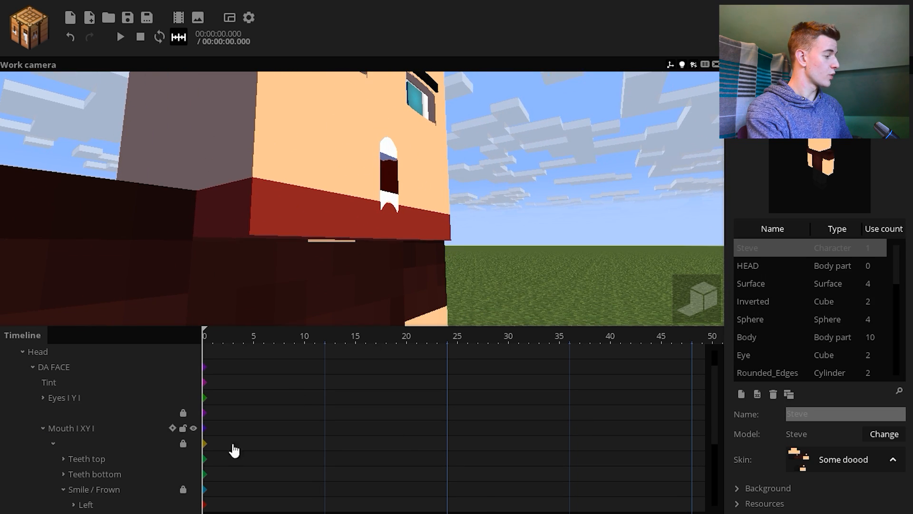
left_click_drag(711, 434, 653, 480)
left_click(82, 476)
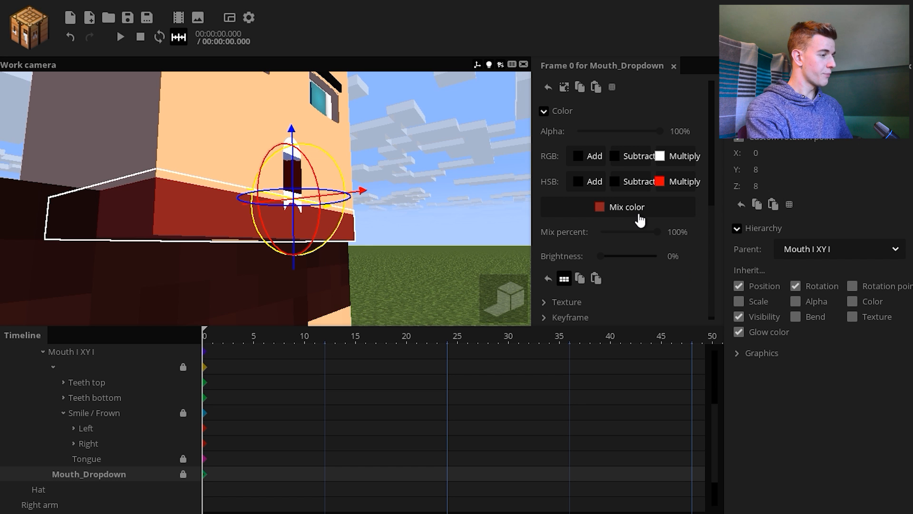
left_click(638, 212)
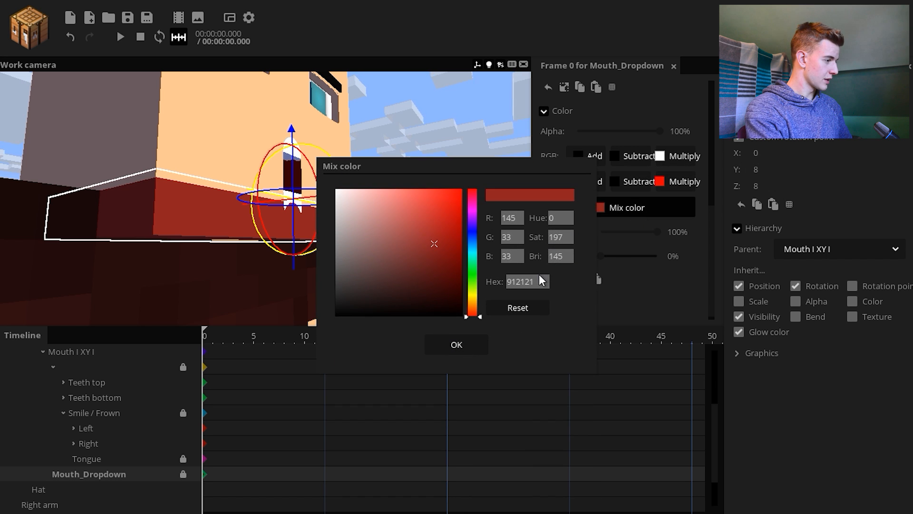
left_click_drag(473, 305, 473, 338)
left_click(456, 345)
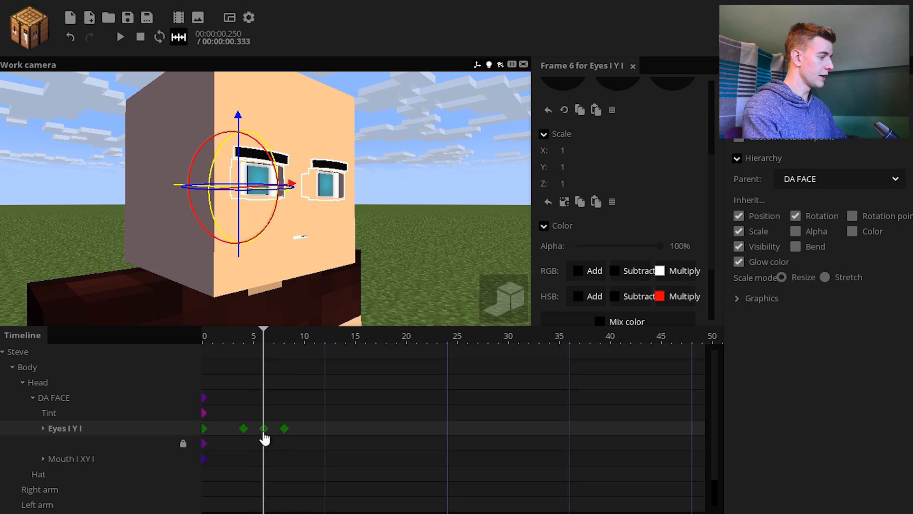
Test the Y scale of the Eyes group's frame 6 keyframe for a blink and delete the group's blink keyframes
left_click(286, 429)
left_click(265, 429)
left_click_drag(570, 170, 490, 176)
left_click(273, 384)
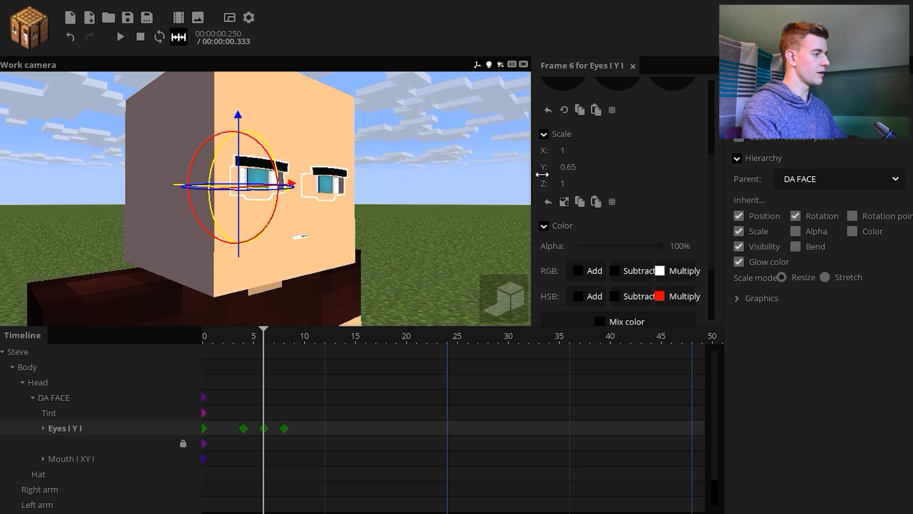
left_click_drag(264, 338, 253, 363)
left_click_drag(322, 414, 219, 437)
key("Delete")
Set the Y scale of the Eyes group to 1.10 at frame 6
left_click(262, 427)
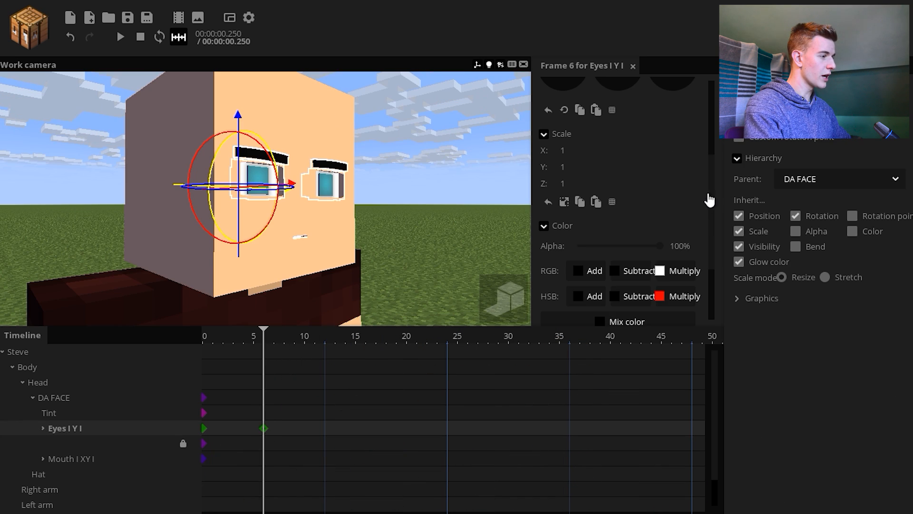
left_click_drag(577, 167, 590, 192)
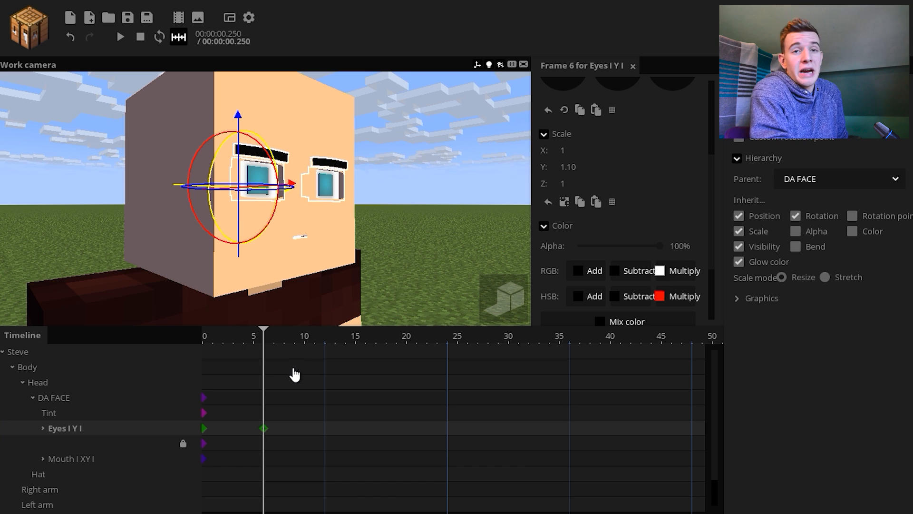
Expand the Eyes group and examine the Eye R and Eye L parts inside Customise eyes
left_click(43, 428)
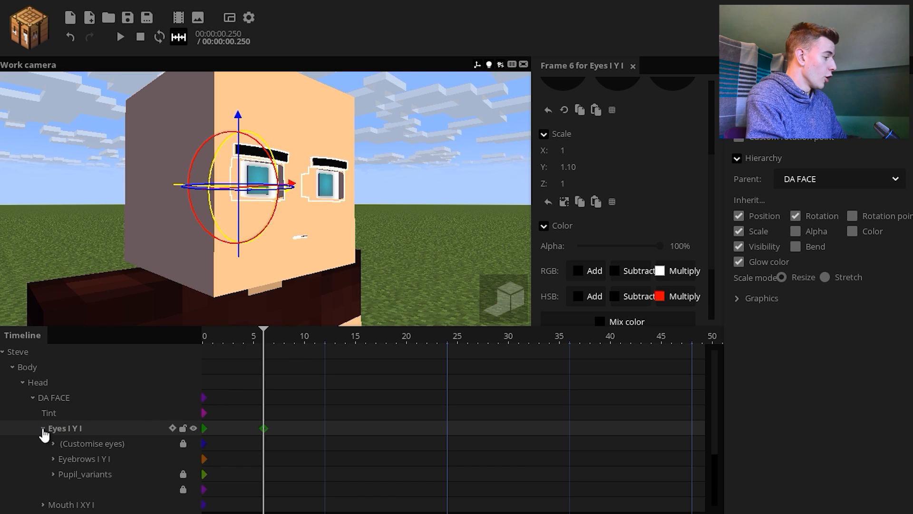
left_click(69, 447)
left_click(104, 463)
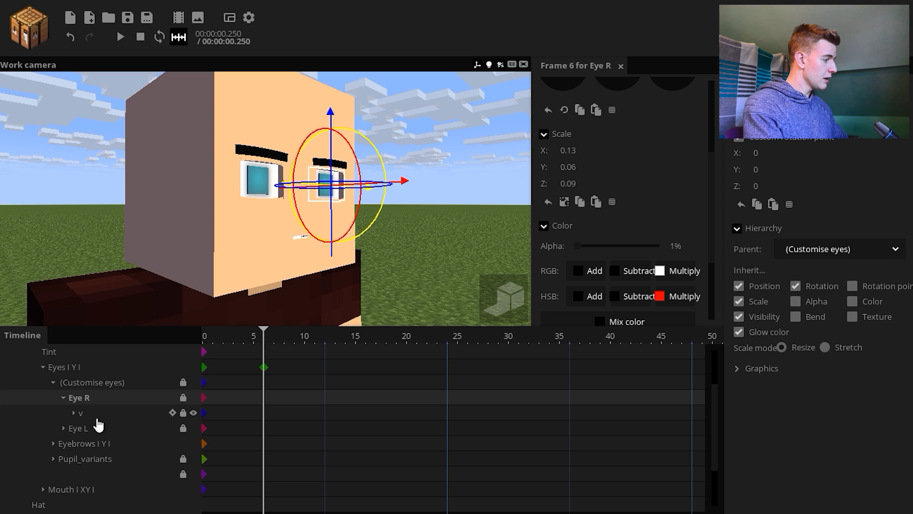
left_click(73, 414)
left_click(125, 460)
left_click(123, 446)
left_click(121, 431)
left_click(118, 446)
left_click(121, 473)
left_click(74, 413)
left_click(63, 397)
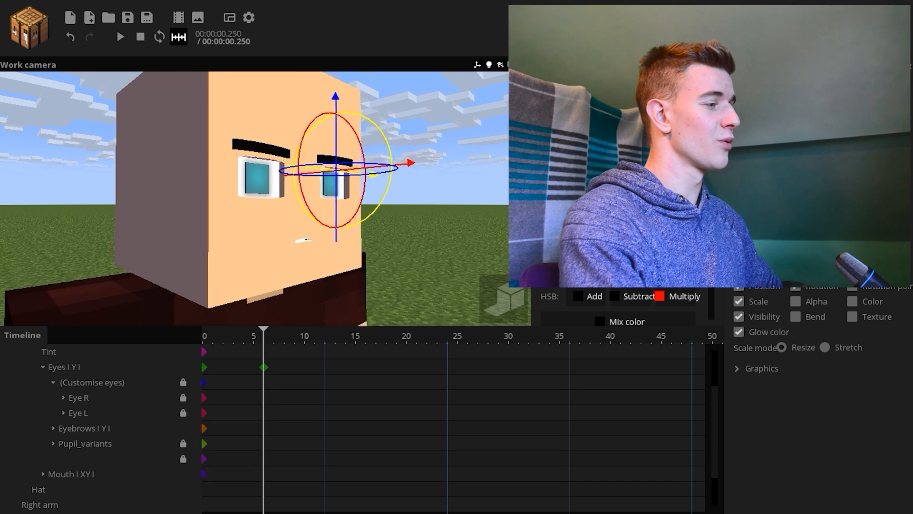
scroll(180, 262, "up", 5)
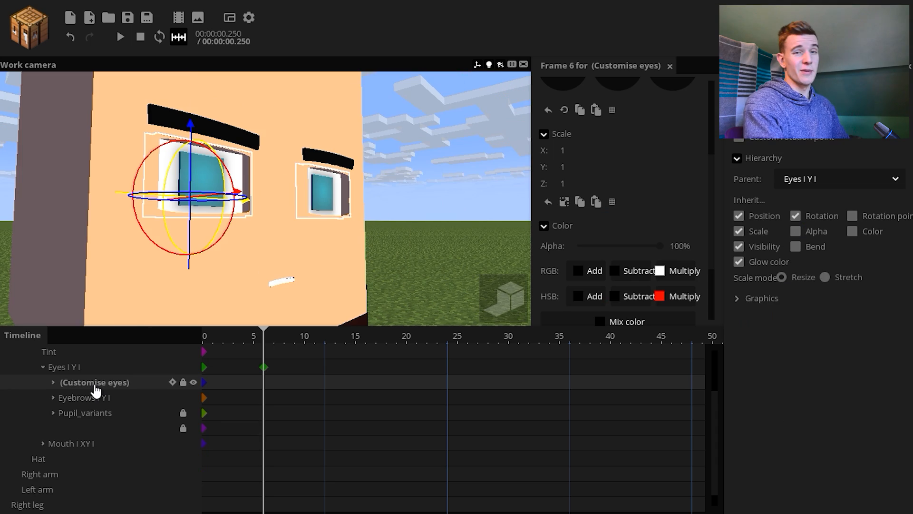
Try a Y scale of 5.67 on the Eyebrows group at frame 6, undo it and adjust the eyebrows' height
left_click(86, 403)
left_click_drag(563, 167, 625, 173)
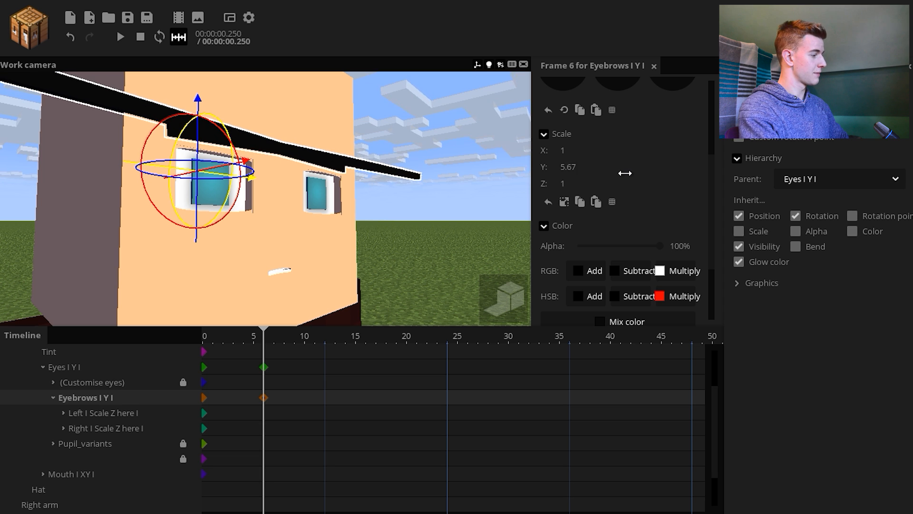
key("ctrl+z")
left_click_drag(196, 240, 191, 213)
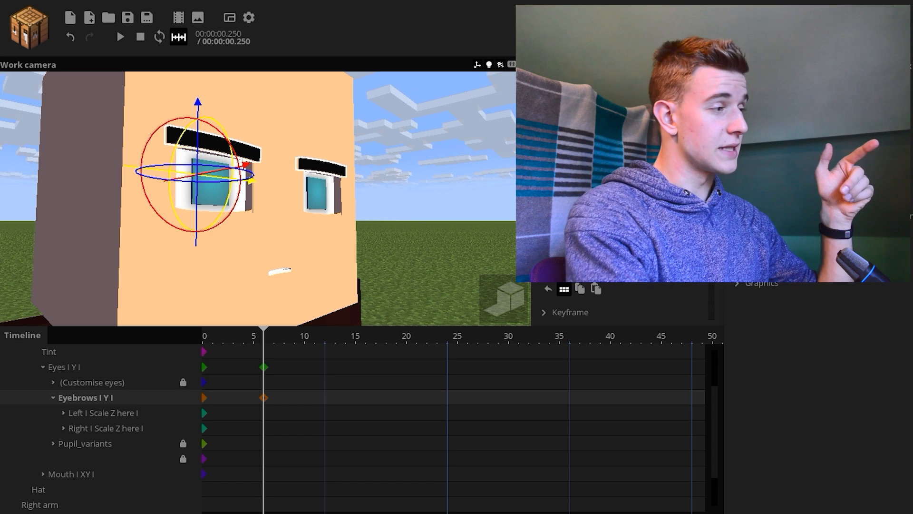
Try orange and other hues as the Eyebrows group's mix color and reset it to black
scroll(644, 224, "down", 3)
left_click(640, 218)
left_click_drag(454, 265, 461, 196)
mouse_move(474, 312)
left_mouse_down()
mouse_move(474, 300)
mouse_move(475, 308)
left_mouse_up()
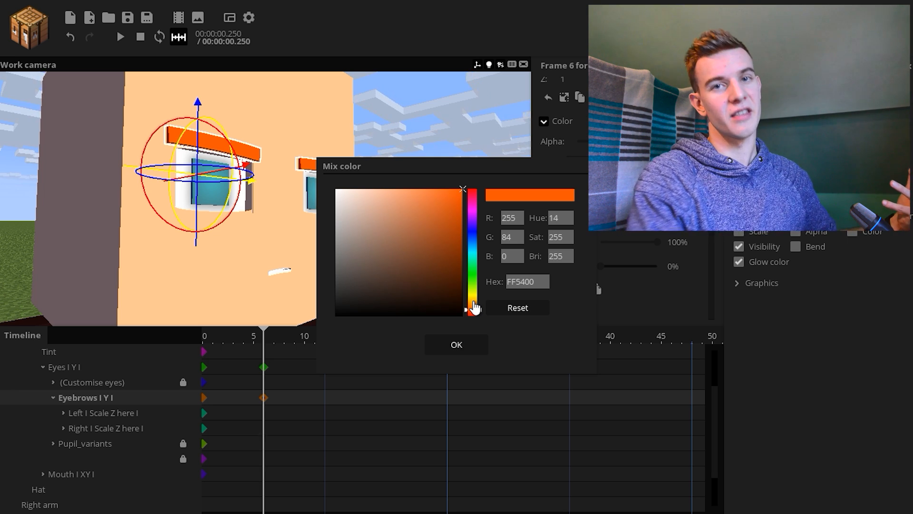
left_click_drag(474, 308, 475, 285)
left_click(508, 310)
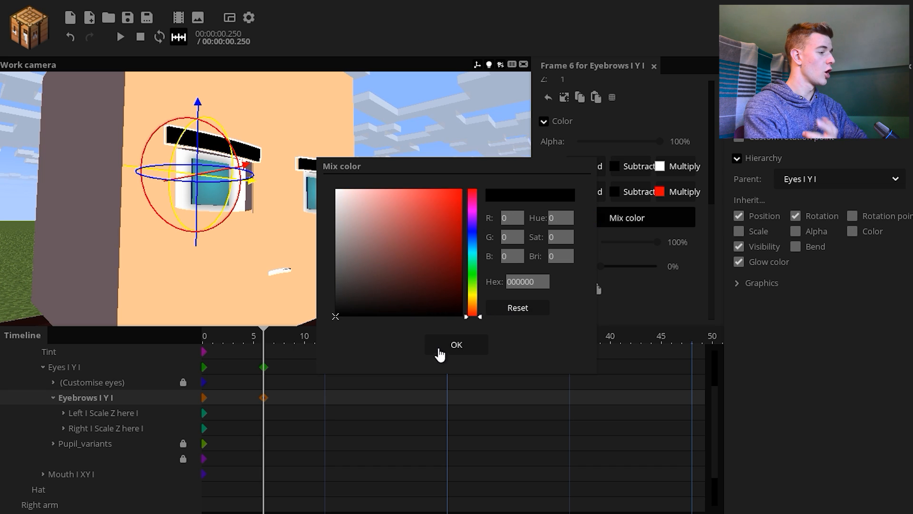
left_click(439, 346)
Add frame 6 keyframes to the Left and Right eyebrows and try out different poses for them
left_click_drag(197, 214, 198, 207)
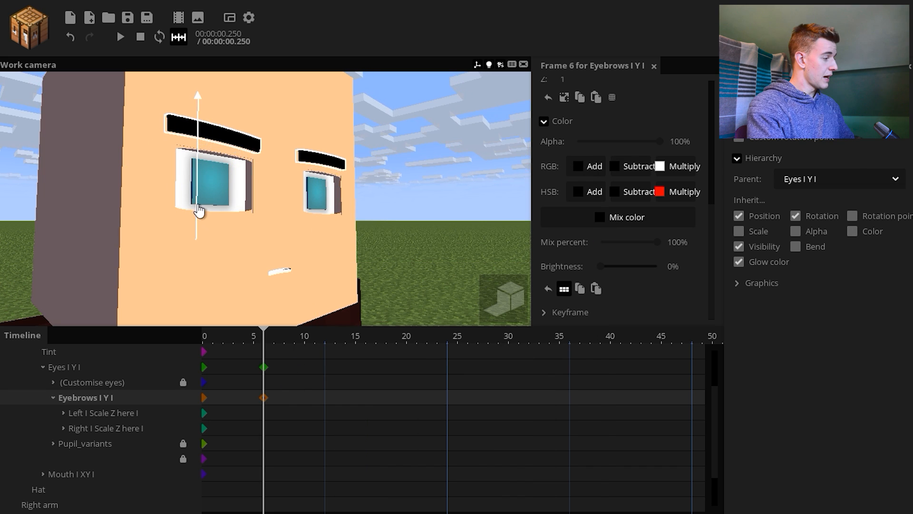
double_click(265, 418)
double_click(264, 432)
left_click_drag(282, 433, 265, 418)
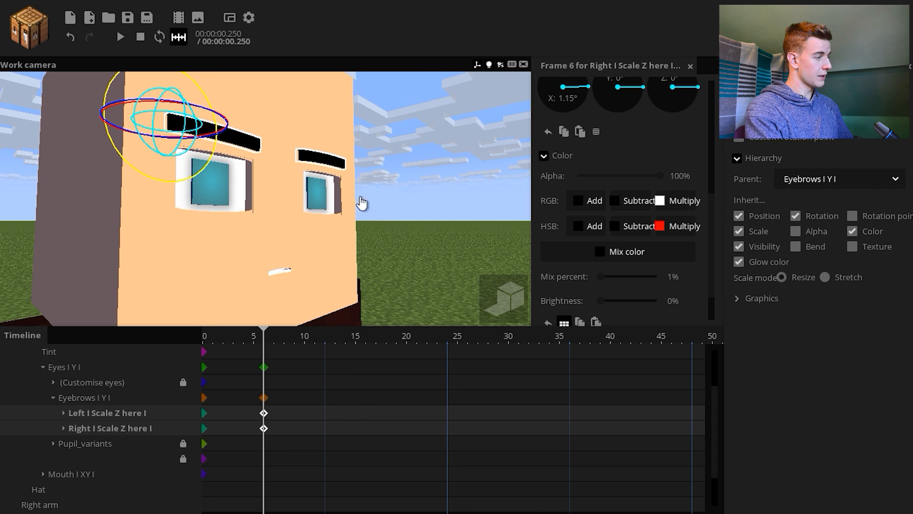
left_click_drag(360, 198, 266, 133)
left_click_drag(308, 164, 320, 224)
left_click(264, 397)
left_click(266, 403)
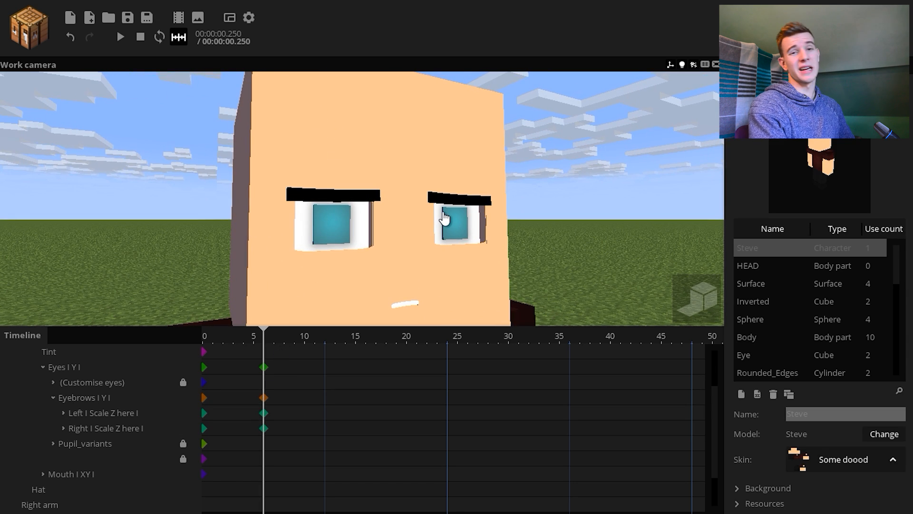
Try a different Z scale on both the Left and Right eyebrows at frame 6 and undo it
right_click_drag(463, 227, 462, 228)
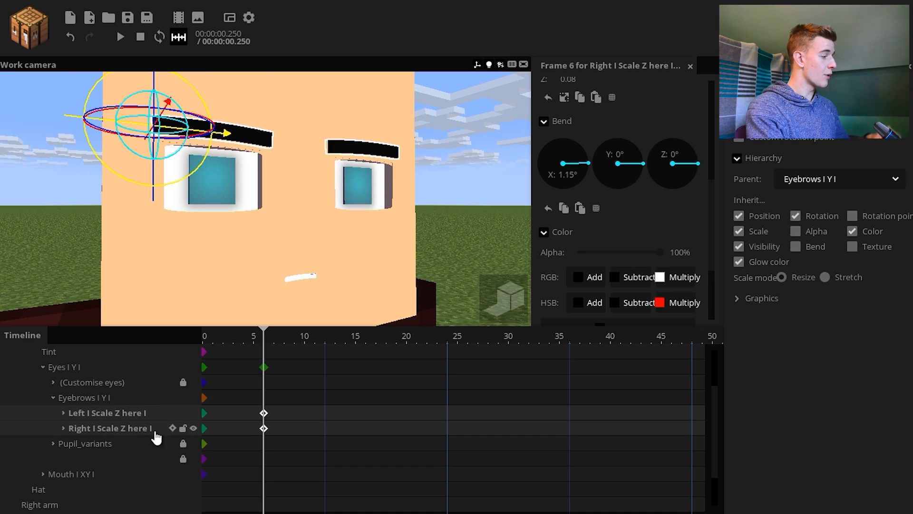
scroll(704, 197, "up", 3)
mouse_move(582, 244)
left_mouse_down()
mouse_move(547, 264)
mouse_move(583, 252)
left_mouse_up()
key("ctrl+z")
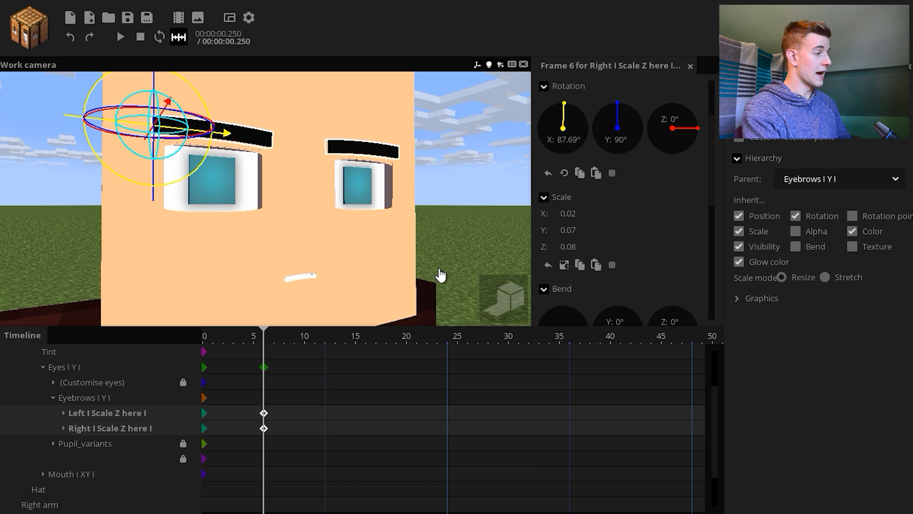
Delete the frame 6 keyframes of the Left and Right eyebrows and the Eyes group
key("Delete")
left_click(264, 367)
key("Delete")
Expand Pupil_variants and compare the pupil styles on the face by scrubbing through frames 8, 13 and 17
left_click(100, 446)
scroll(715, 446, "down", 2)
left_click(53, 414)
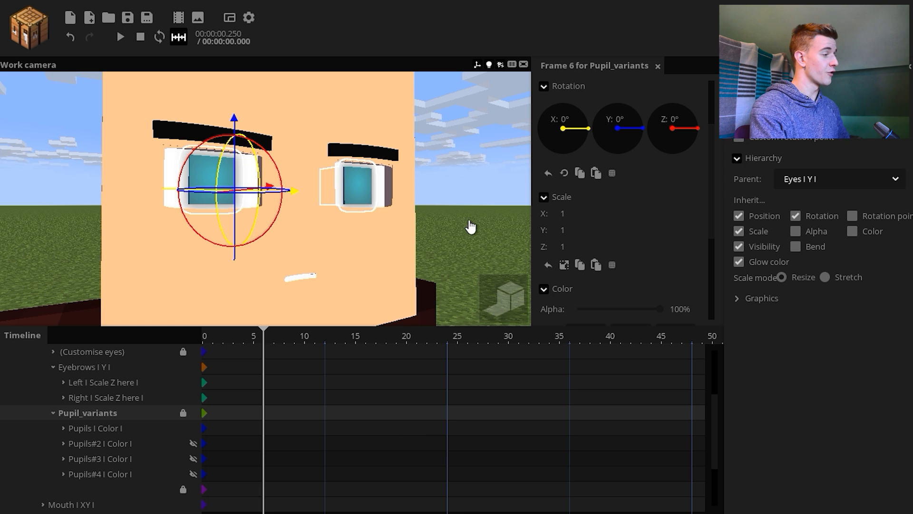
scroll(465, 221, "up", 2)
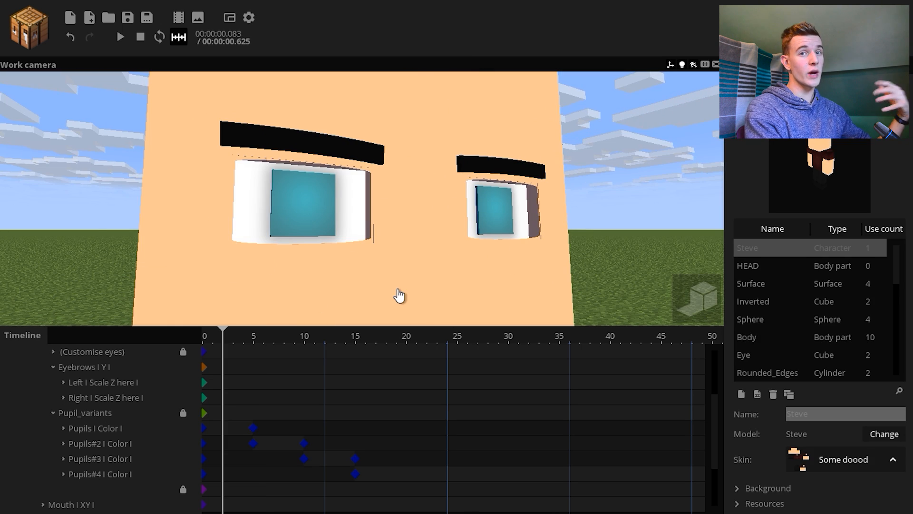
left_click(283, 340)
left_click(335, 343)
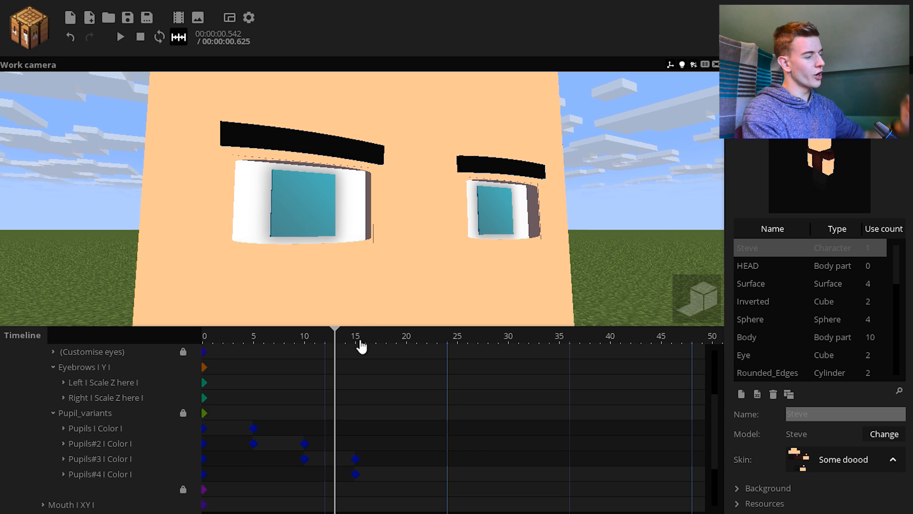
scroll(406, 243, "up", 5)
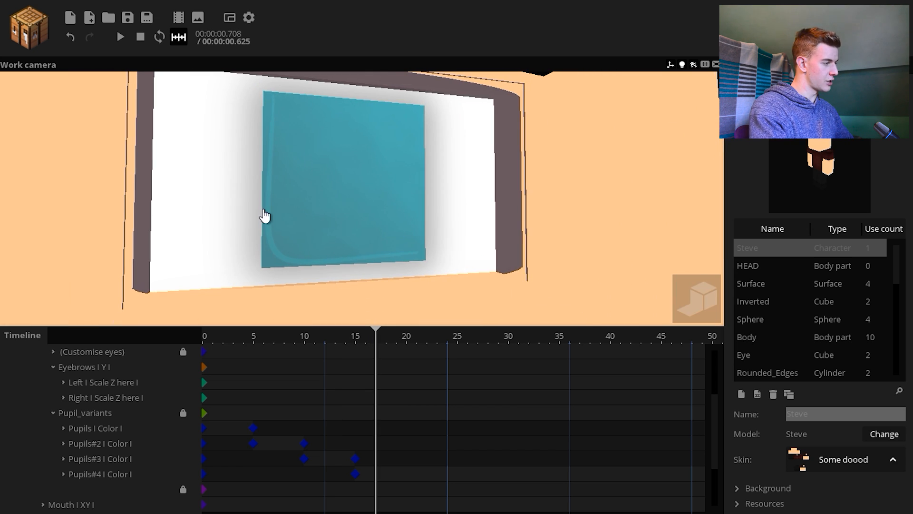
scroll(264, 215, "down", 5)
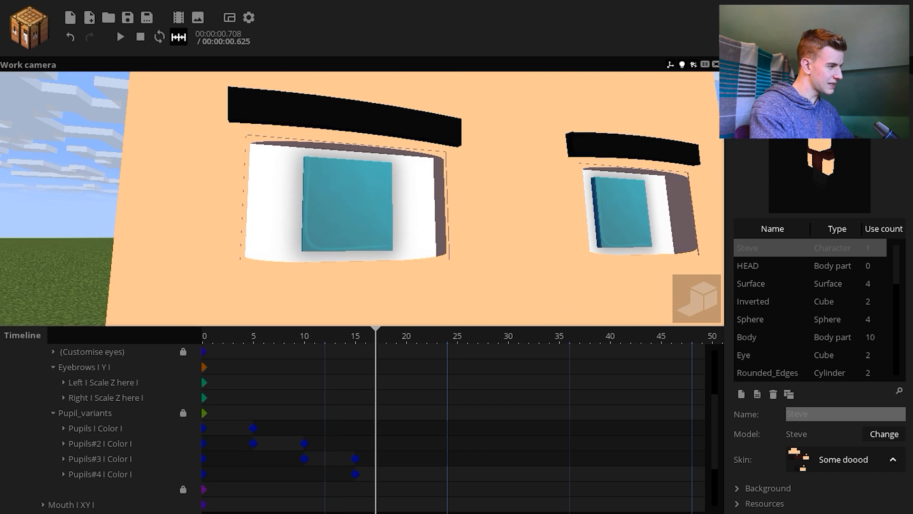
scroll(536, 257, "down", 6)
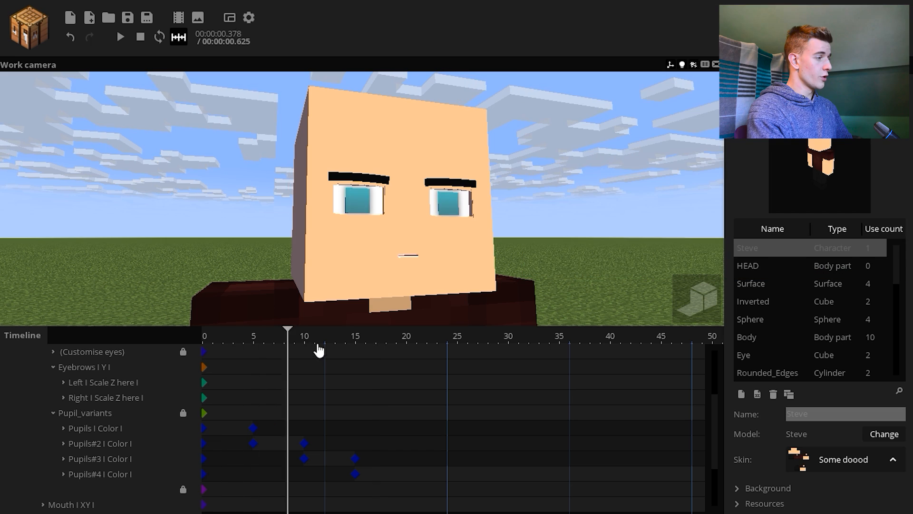
left_click(284, 352)
scroll(404, 205, "up", 3)
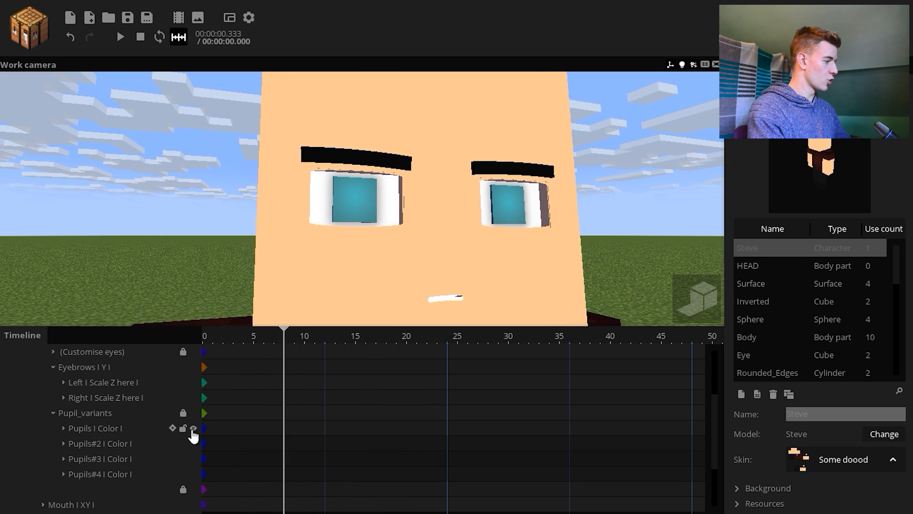
Delete the Pupils, Pupils#3 and Pupils#4 variants so only Pupils#2 is left, and save the project
left_click(193, 428)
left_click(204, 445)
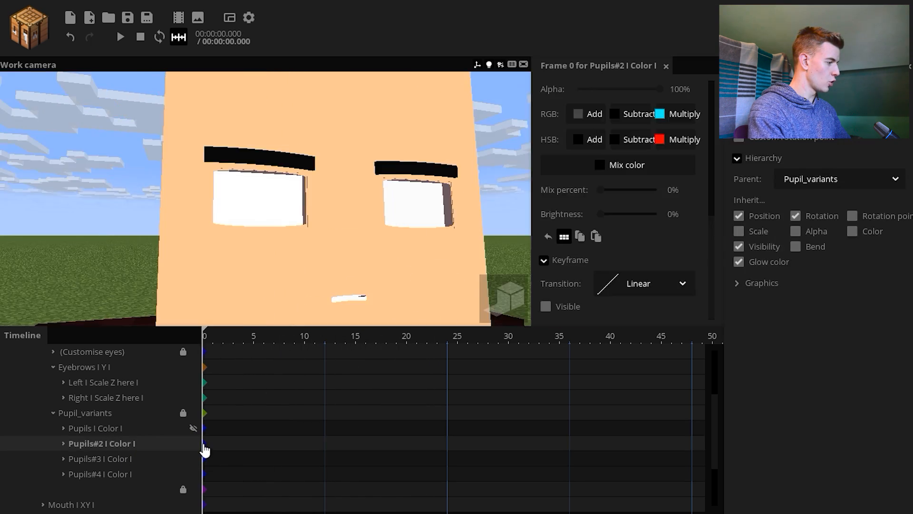
left_click(120, 428)
key("Delete")
left_click(101, 443)
left_click(101, 458, "shift")
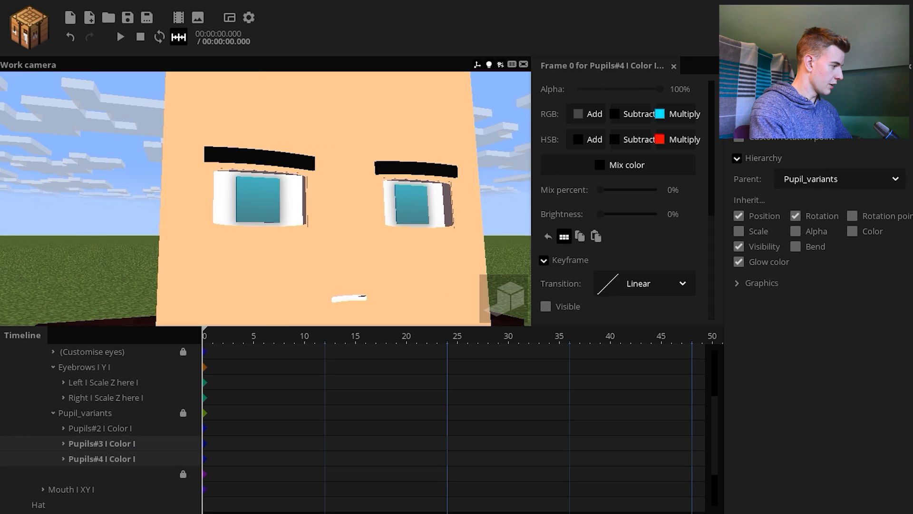
key("Delete")
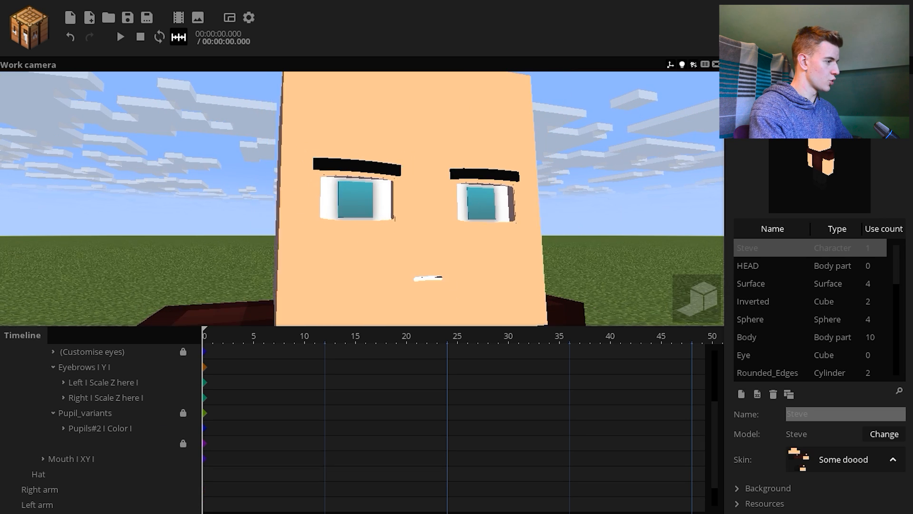
right_click_drag(533, 175, 533, 176)
key("s")
key("ctrl+s")
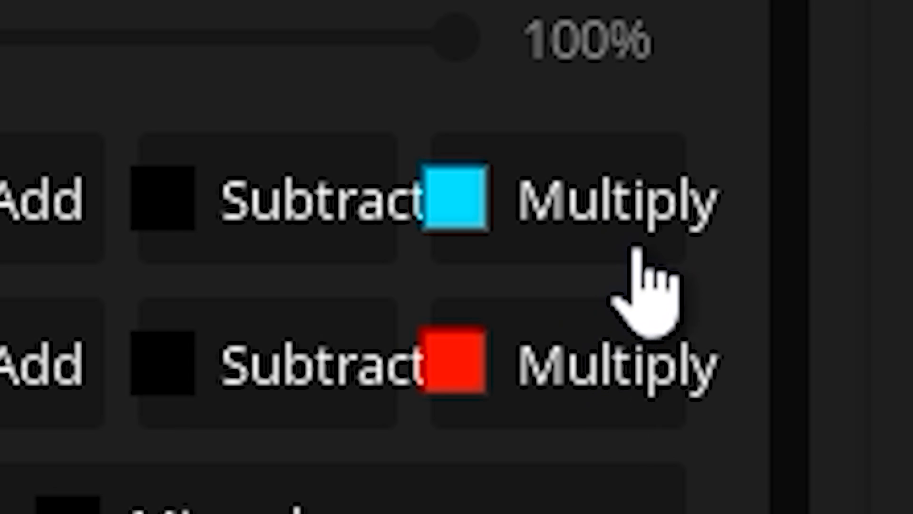
Set the RGB multiply color of Pupils#2 to pure red (FF0000)
left_click(685, 119)
left_click_drag(474, 250, 472, 300)
mouse_move(465, 210)
left_mouse_down()
mouse_move(436, 202)
mouse_move(584, 224)
mouse_move(604, 219)
mouse_move(613, 186)
left_mouse_up()
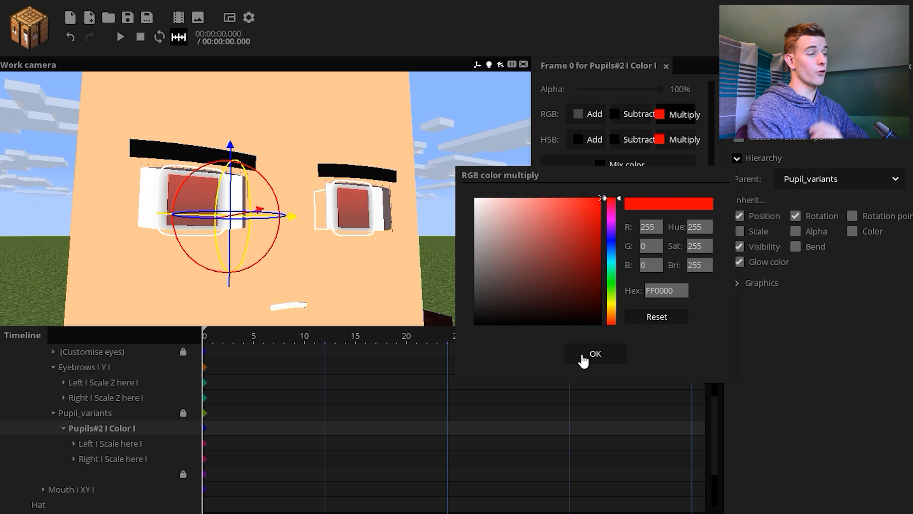
left_click(595, 354)
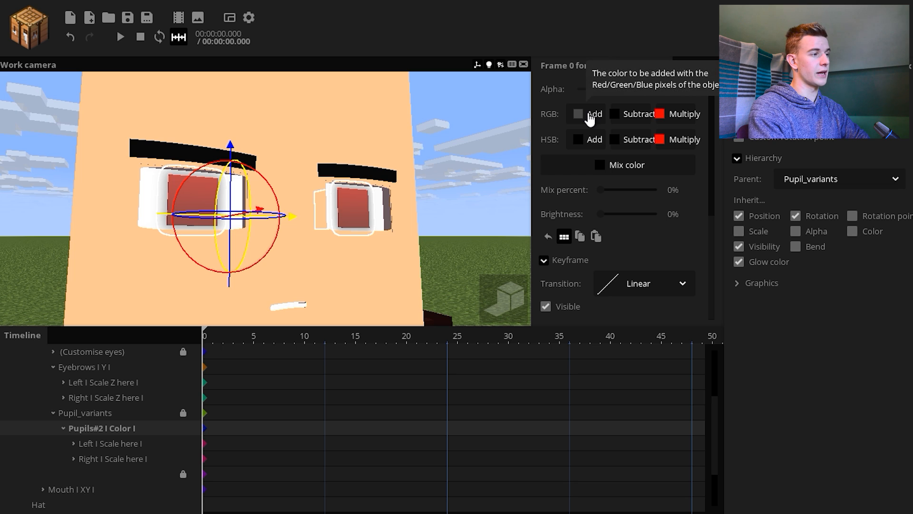
Darken the RGB add color of Pupils#2 to black and reconfirm the red multiply color FF0000
left_click(487, 217)
mouse_move(480, 294)
left_mouse_down()
mouse_move(464, 353)
mouse_move(475, 305)
left_mouse_up()
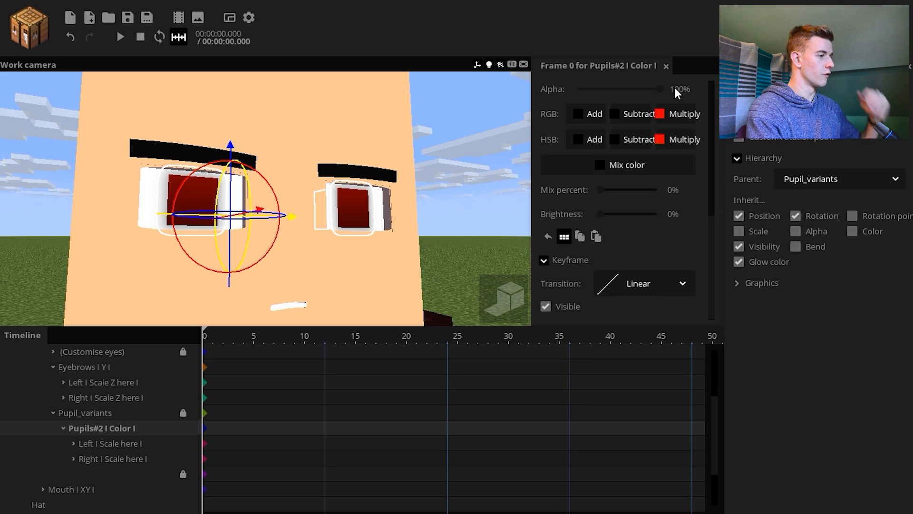
left_click(677, 116)
mouse_move(592, 224)
left_mouse_down()
mouse_move(544, 198)
mouse_move(446, 188)
mouse_move(604, 196)
left_mouse_up()
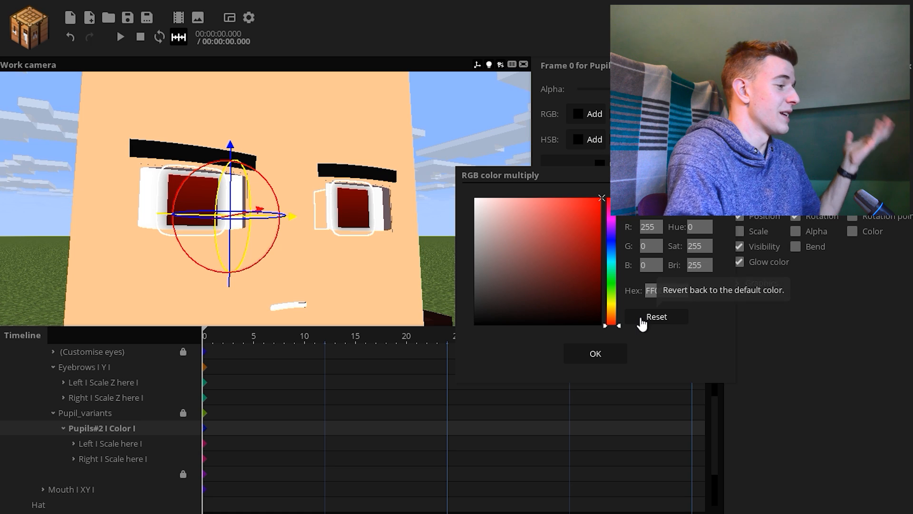
left_click(595, 352)
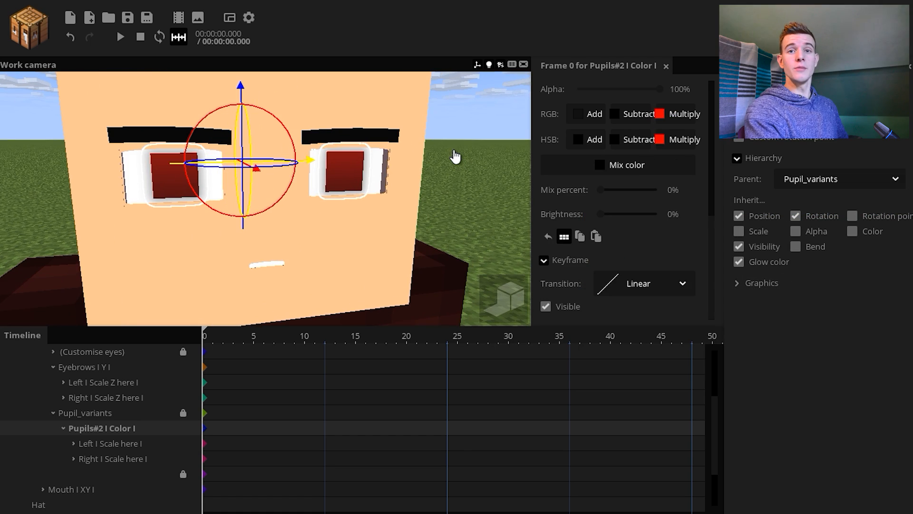
Try moving the Left and Right pupils of Pupils#2 and scaling them to 0.02, reverting both changes
left_click_drag(310, 160, 302, 188)
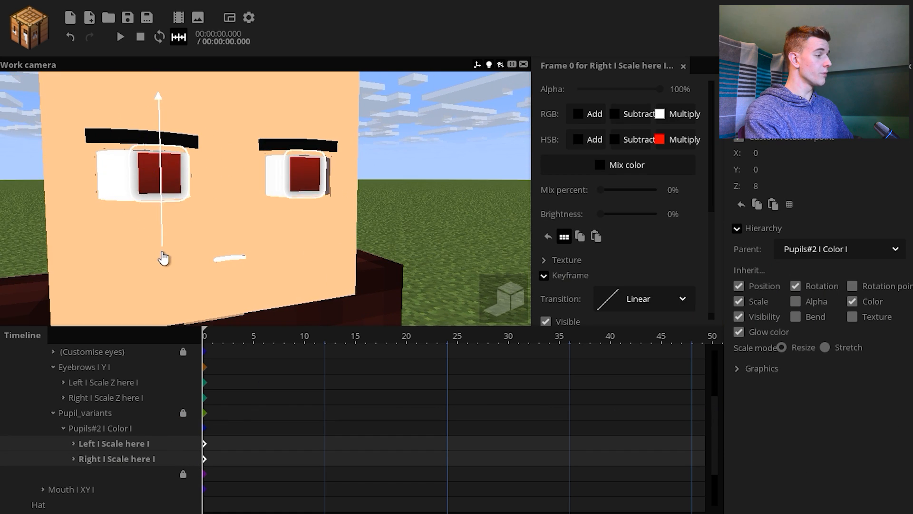
key("ctrl+z")
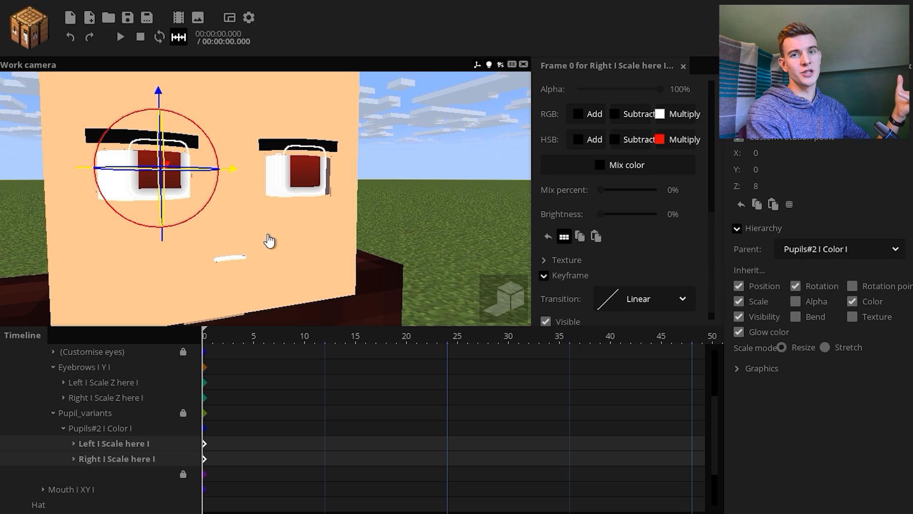
scroll(707, 204, "up", 3)
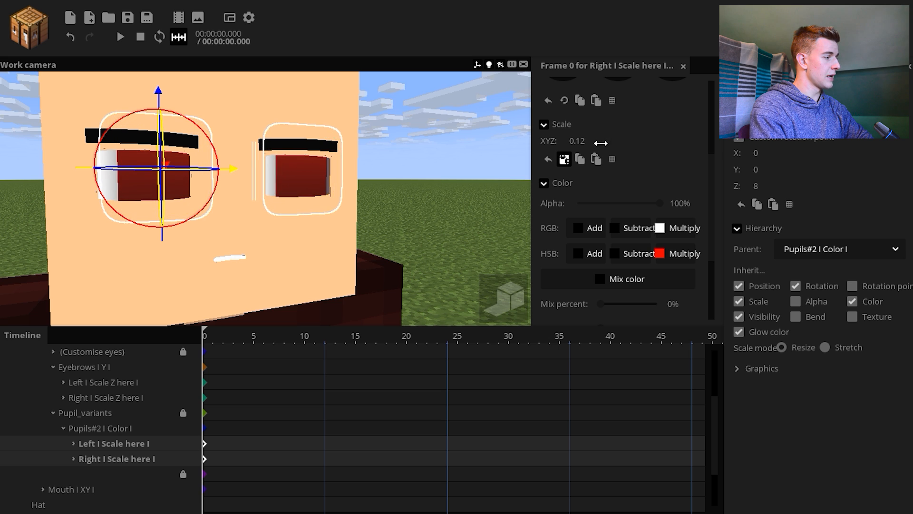
left_click_drag(438, 228, 234, 339)
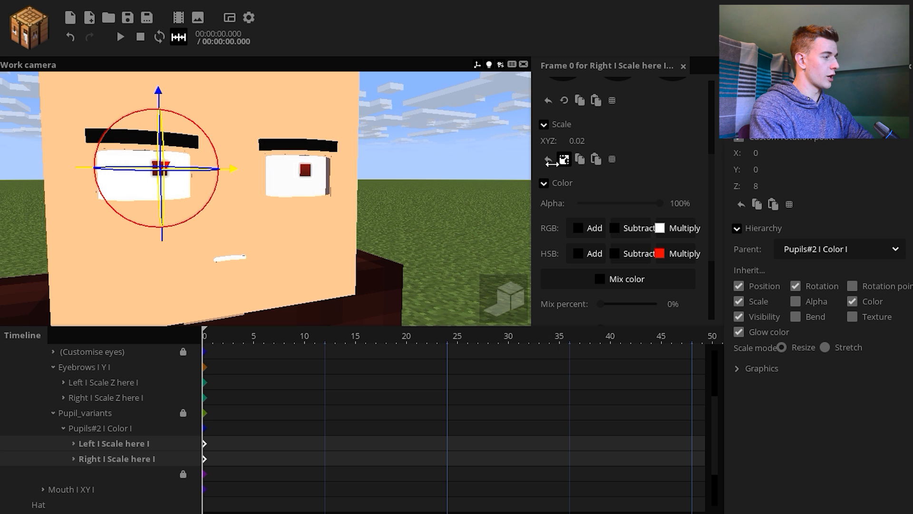
left_click_drag(552, 162, 580, 163)
Expand the Left pupil of Pupils#2, select its SSAO (pupils) layer and examine the shadow around the pupil
left_click(417, 217)
right_click_drag(417, 216, 381, 204)
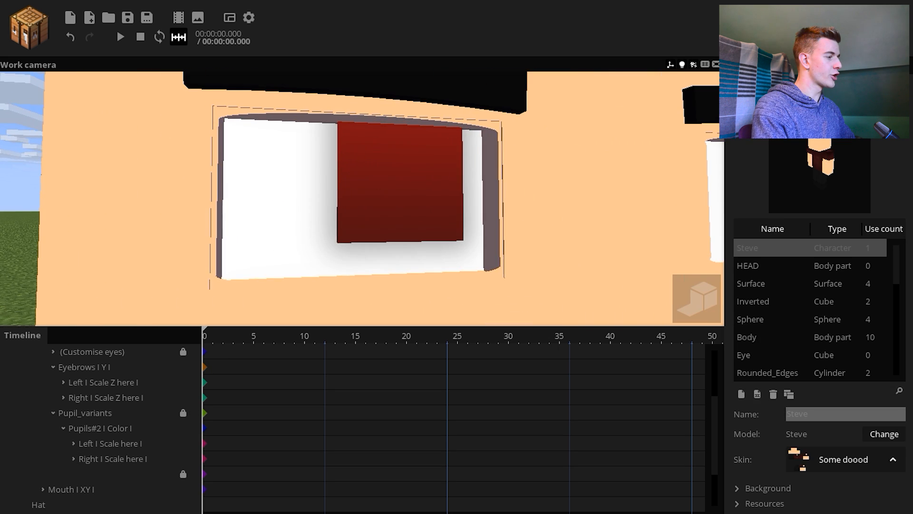
key("s")
left_click(107, 459)
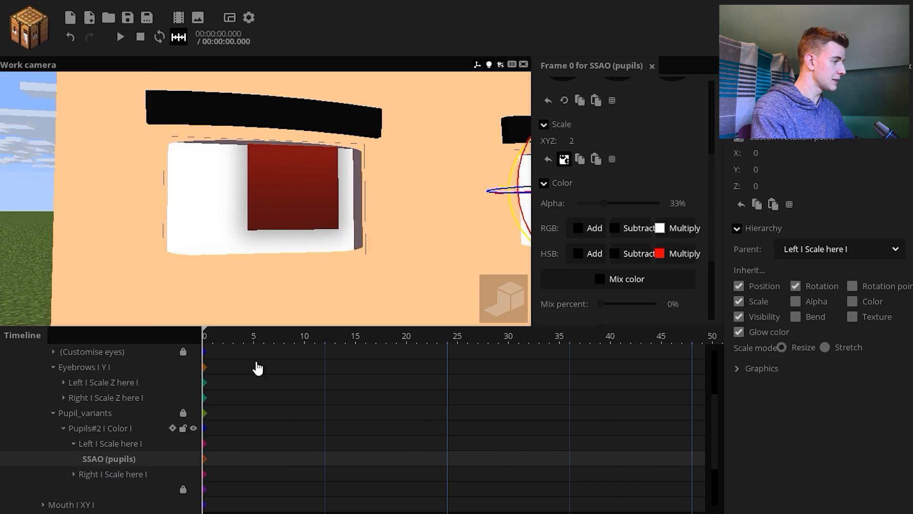
key("d")
right_click_drag(286, 214, 352, 214)
mouse_move(402, 243)
left_mouse_down()
mouse_move(403, 252)
mouse_move(373, 214)
mouse_move(401, 243)
left_mouse_up()
left_click(401, 242)
Try the eye without the SSAO (pupils) shadow of the Left pupil and undo it
left_click(193, 459)
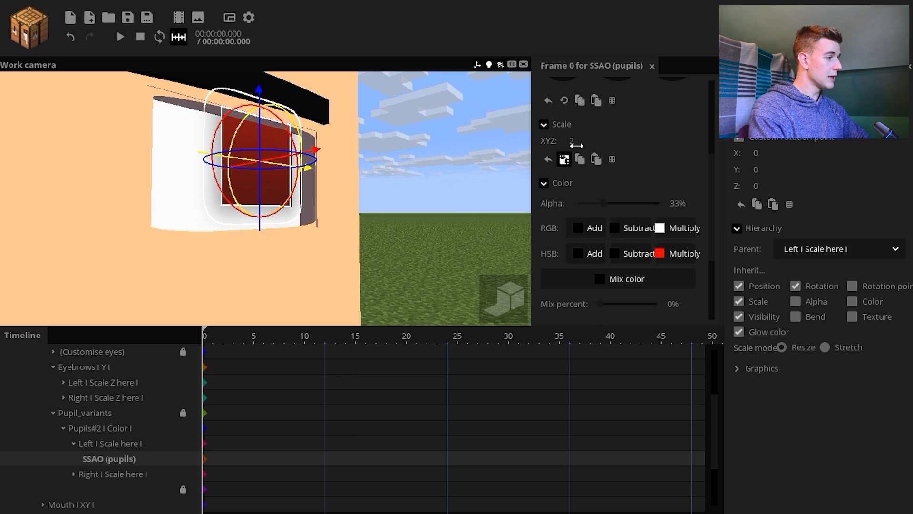
left_click_drag(577, 147, 583, 145)
left_click(477, 214)
mouse_move(479, 216)
left_mouse_down()
mouse_move(428, 198)
mouse_move(477, 215)
left_mouse_up()
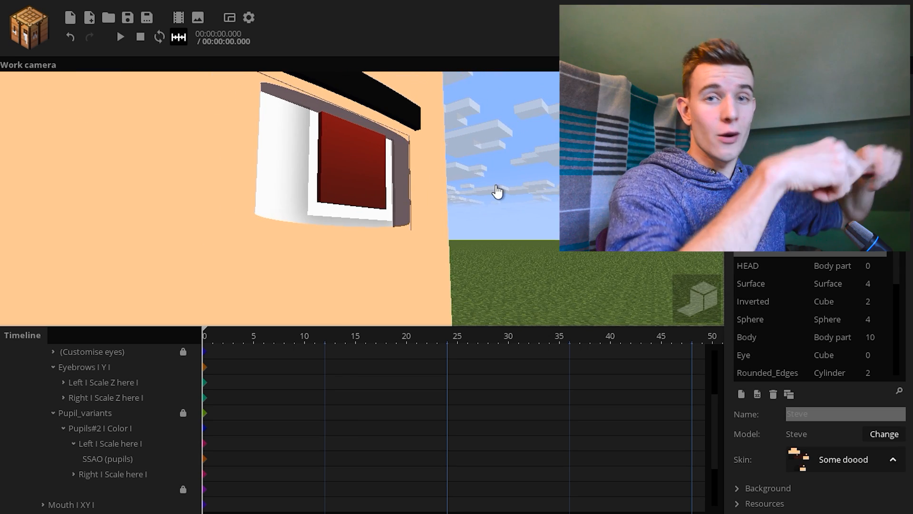
key("ctrl+z")
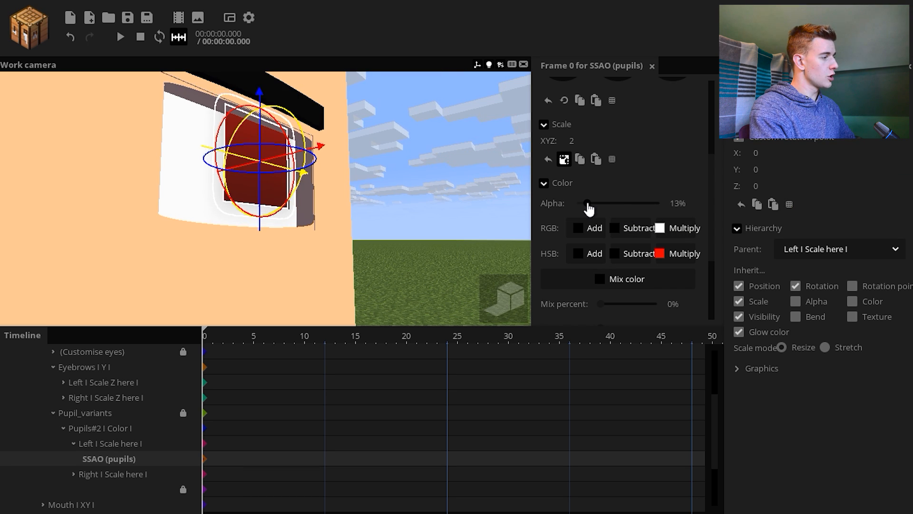
Try an Alpha of 100% on SSAO (pupils) of the Left pupil and set it back to 33%
left_click_drag(588, 206, 688, 214)
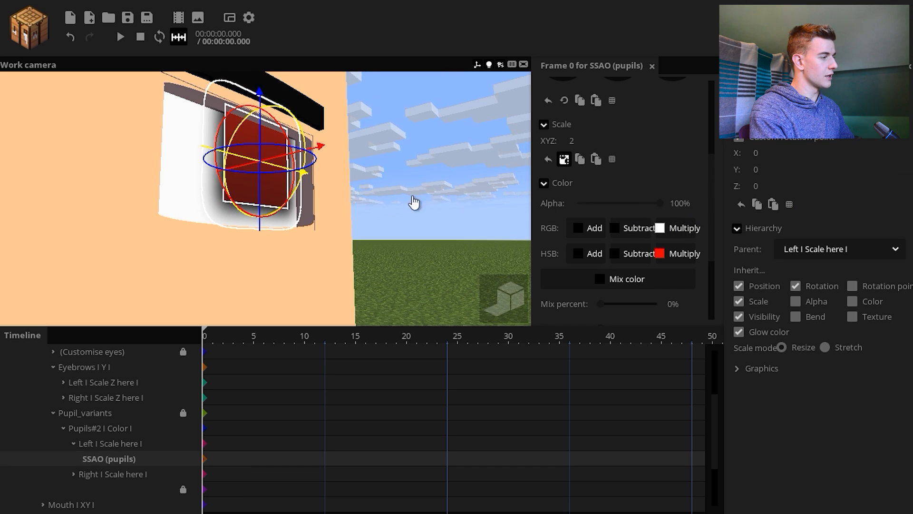
left_click_drag(419, 195, 490, 200)
left_click(600, 205)
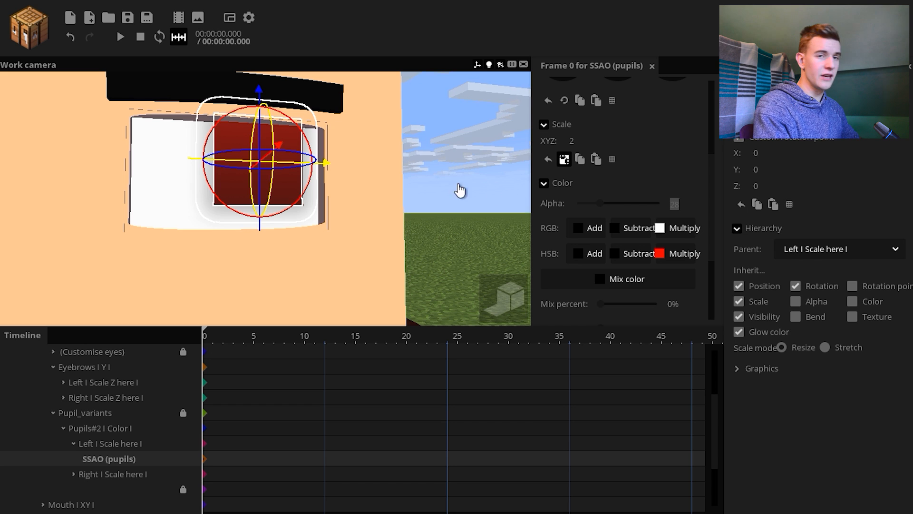
type("33")
key("Return")
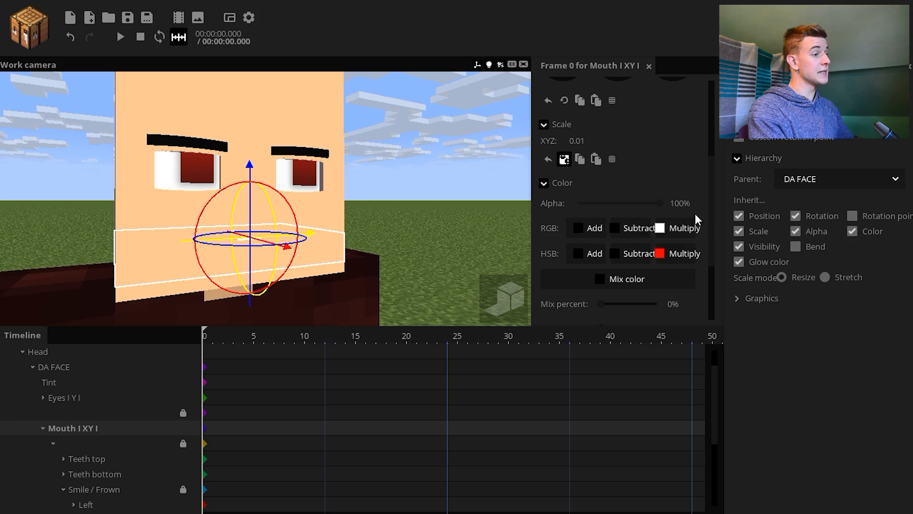
Adjust the Mouth's Y scale, scrub back to frame 0 to compare the mouth shapes, and save the project
scroll(619, 213, "up", 3)
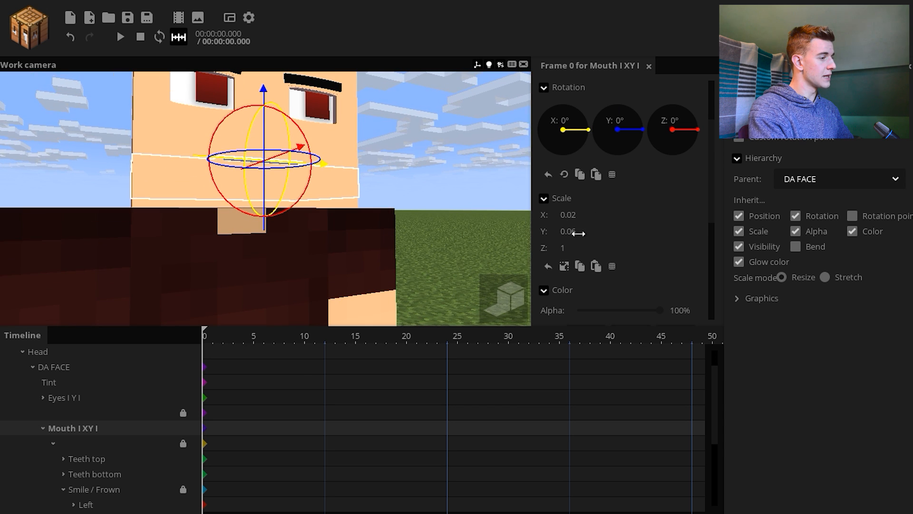
left_click_drag(578, 234, 657, 241)
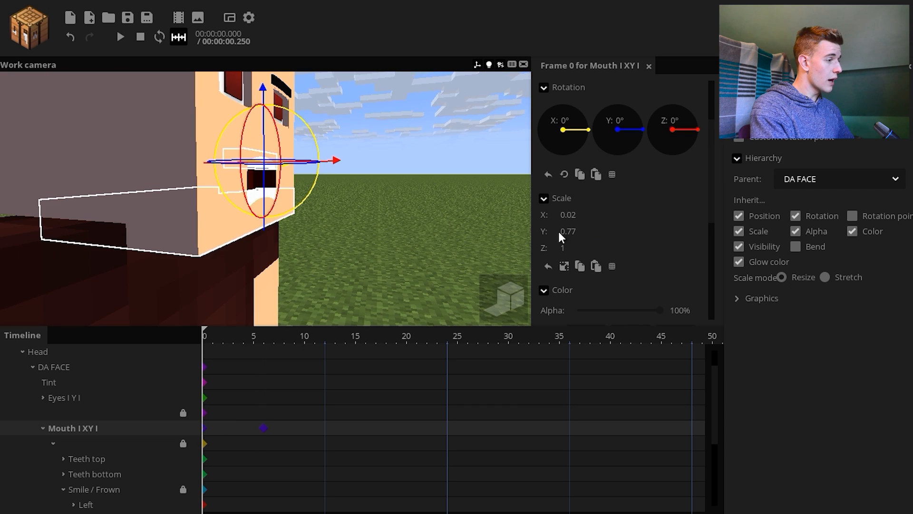
left_click_drag(560, 236, 549, 242)
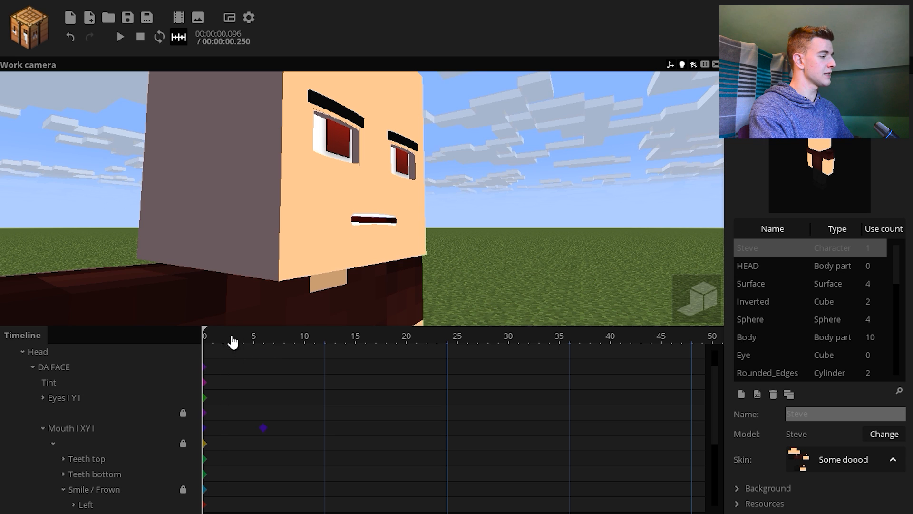
left_click_drag(202, 343, 203, 369)
key("ctrl+s")
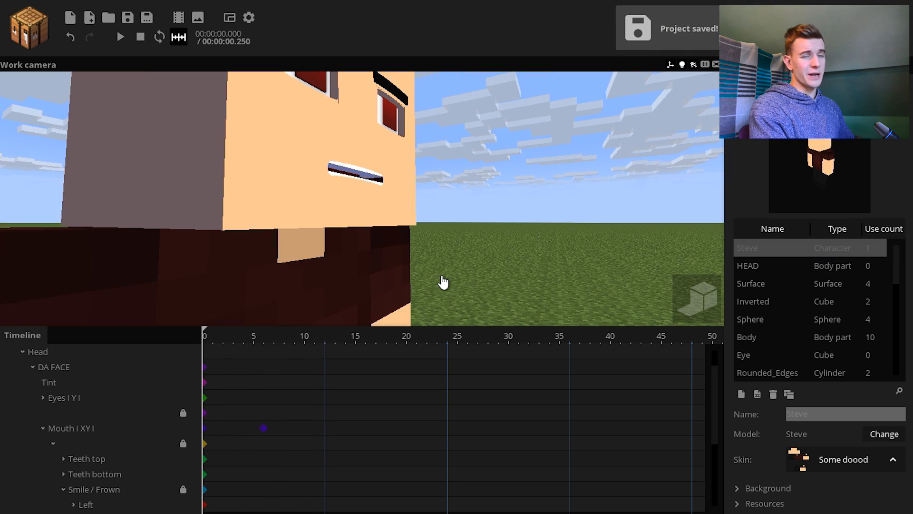
right_click_drag(442, 283, 443, 276)
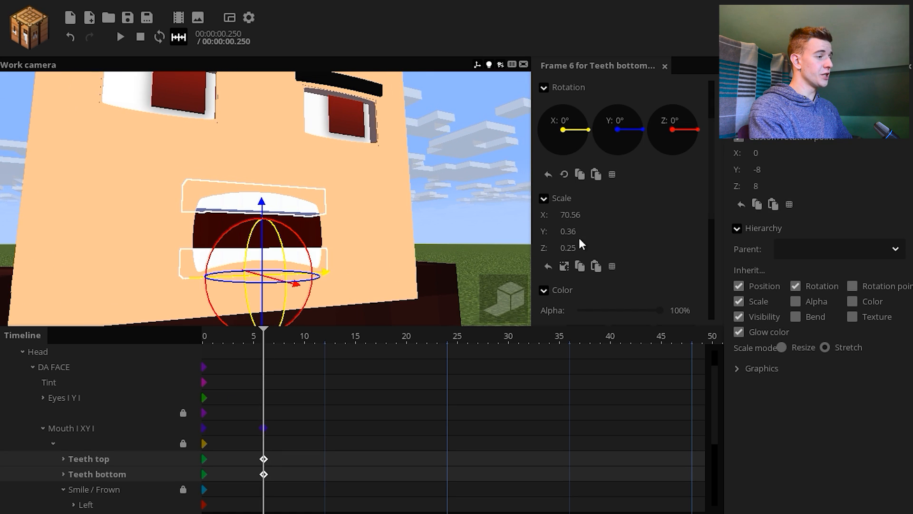
At frame 6, rescale Teeth top and Teeth bottom and bend Left and Right under Smile / Frown to an X bend of -1.26°
left_click_drag(577, 238, 569, 263)
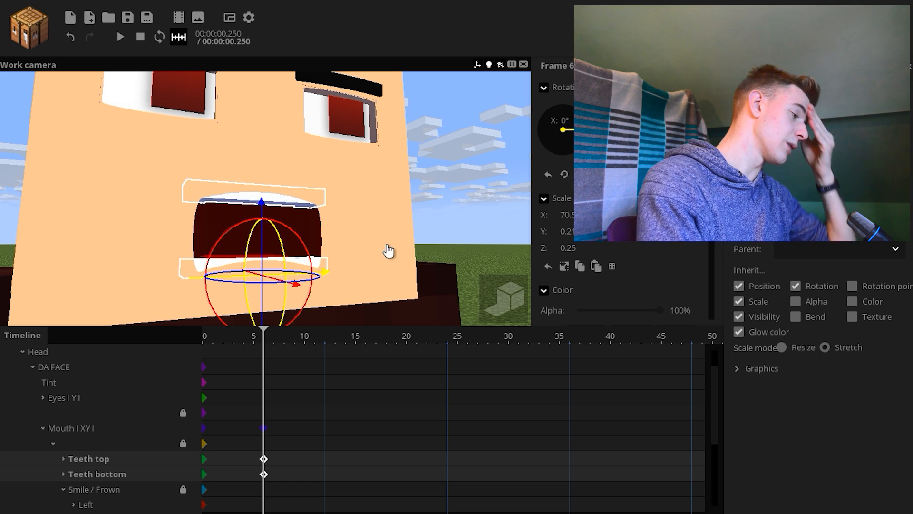
scroll(112, 493, "down", 1)
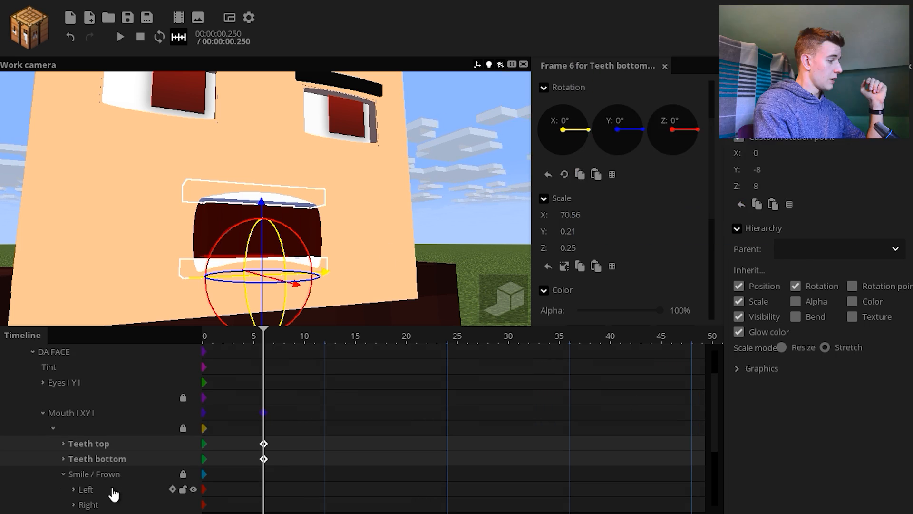
left_click(112, 474)
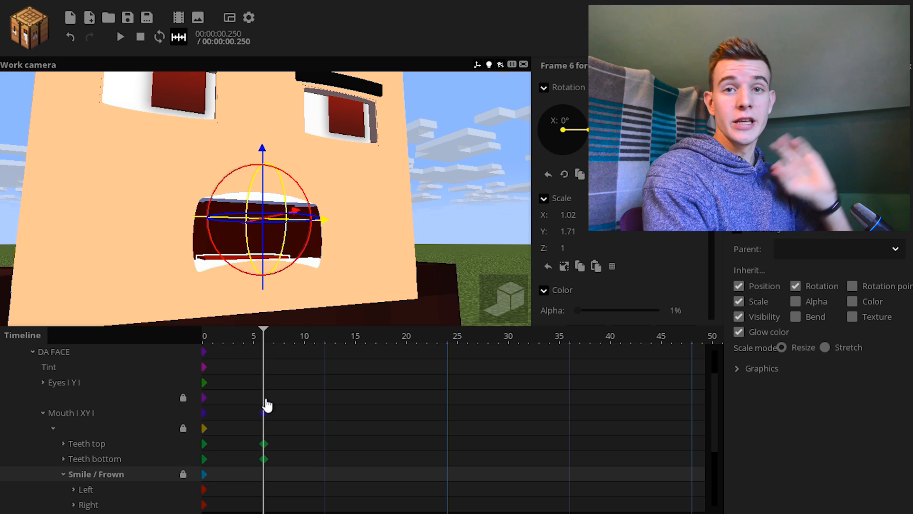
left_click(264, 489)
left_click(263, 505)
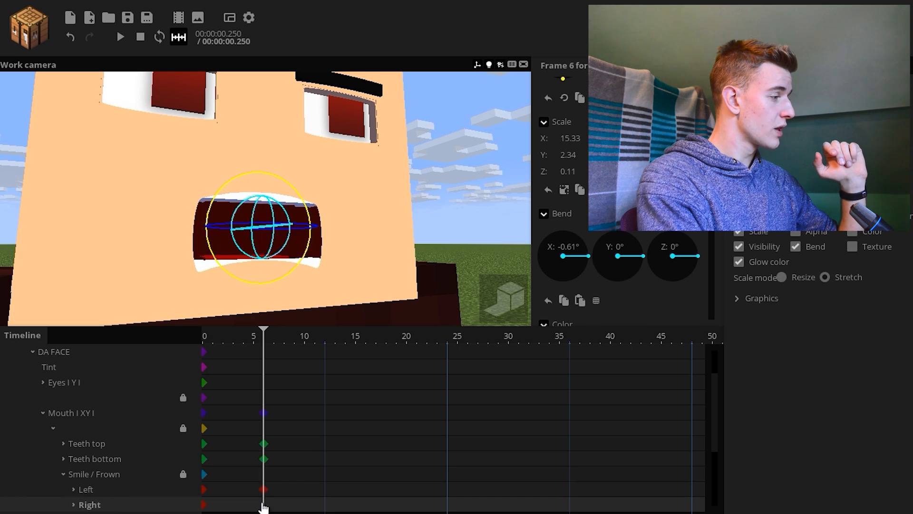
left_click_drag(253, 484, 275, 509)
left_click_drag(343, 274, 314, 259)
left_click_drag(288, 243, 364, 340)
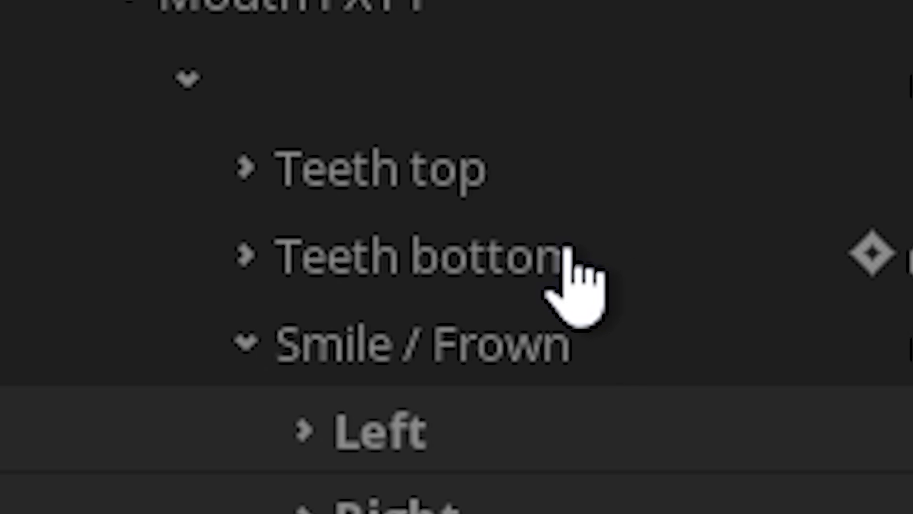
Set the Y scale of Teeth bottom to 0.30 at frame 6 and bend Left and Right further into a frown
left_click(119, 460)
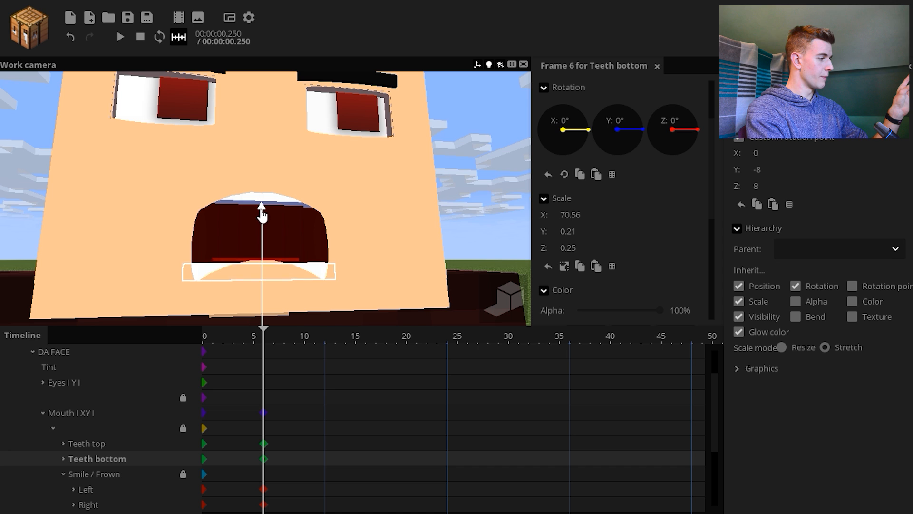
left_click(515, 234)
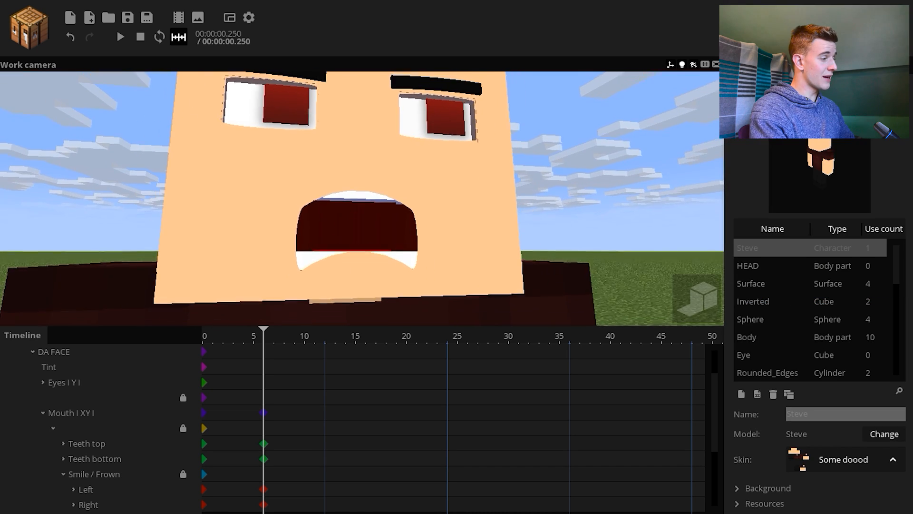
left_click_drag(515, 235, 514, 237)
left_click(265, 490)
left_click(264, 504, "shift")
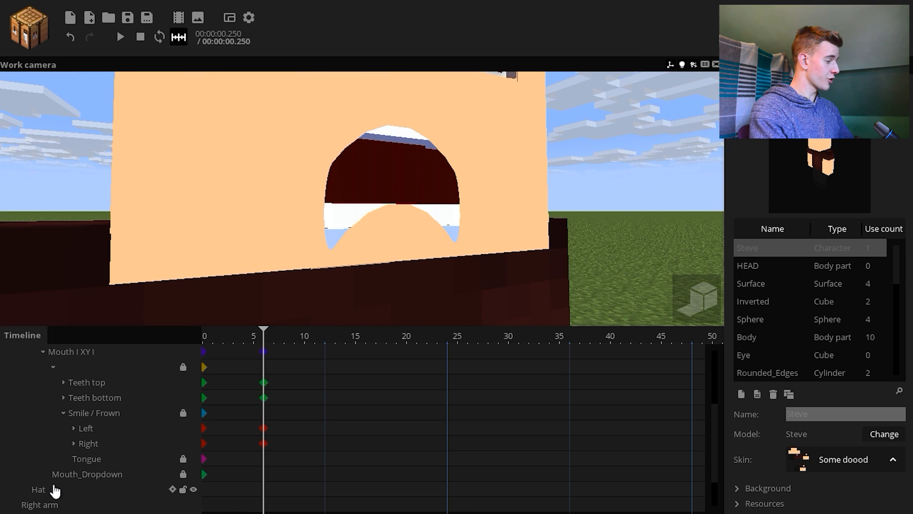
Select Mouth_Dropdown and examine how it sits over the open mouth from the side
left_click(95, 474)
left_click_drag(457, 249, 511, 249)
right_click_drag(512, 249, 526, 247)
left_click_drag(304, 205, 322, 205)
left_click_drag(313, 137, 254, 143)
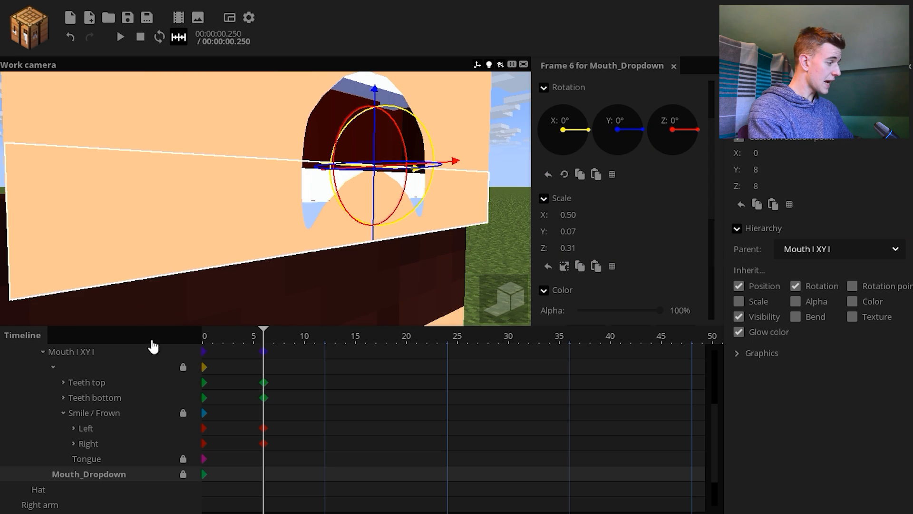
Reposition Teeth bottom at frame 6 to fit the frowning mouth
left_click(260, 403)
left_click_drag(372, 243, 371, 251)
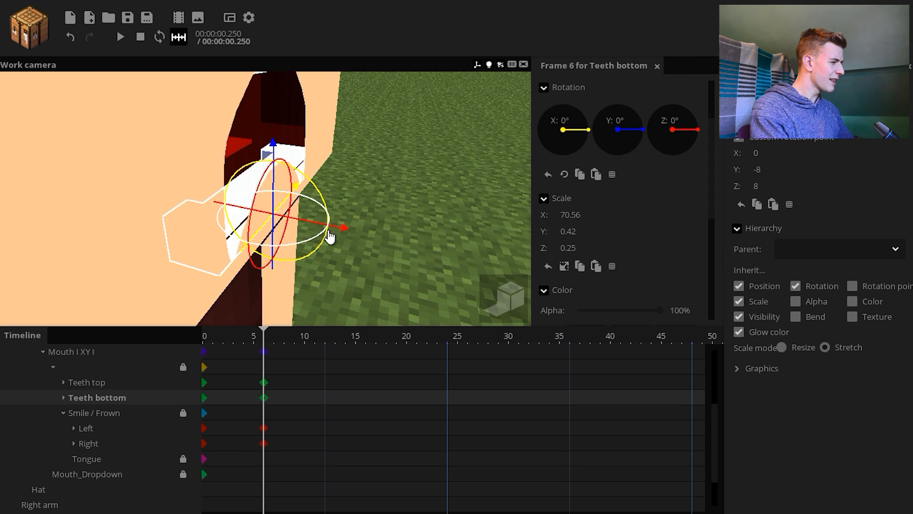
left_click_drag(338, 233, 347, 236)
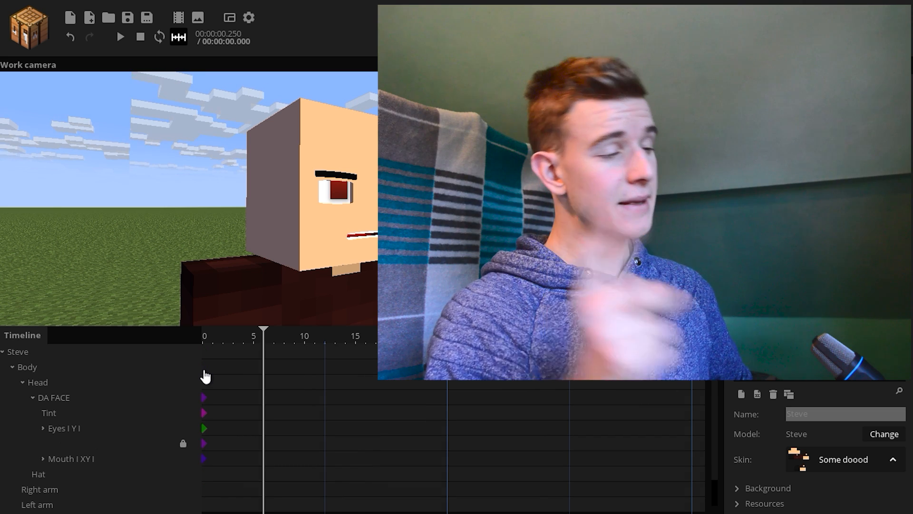
Copy Steve's scale of 2.34 at frame 9 and apply it to Eyebrows and Pupils#2
left_click(206, 355)
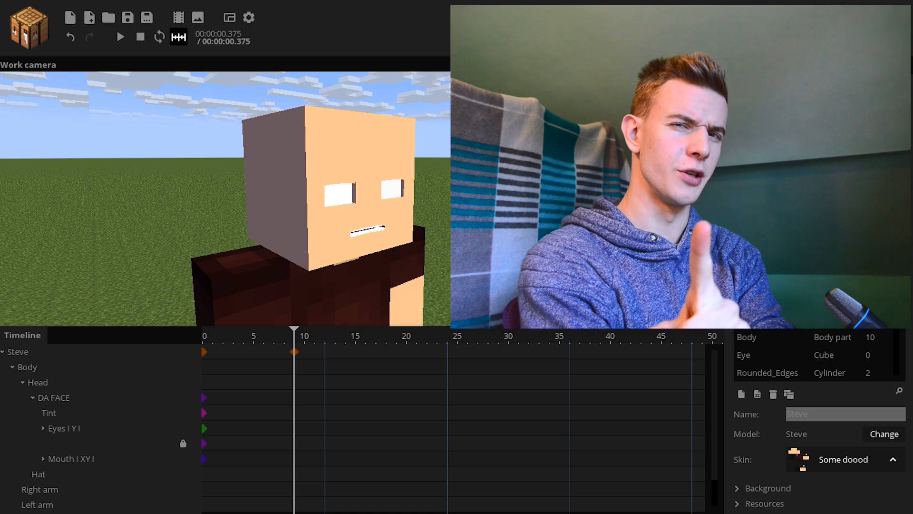
left_click(294, 353)
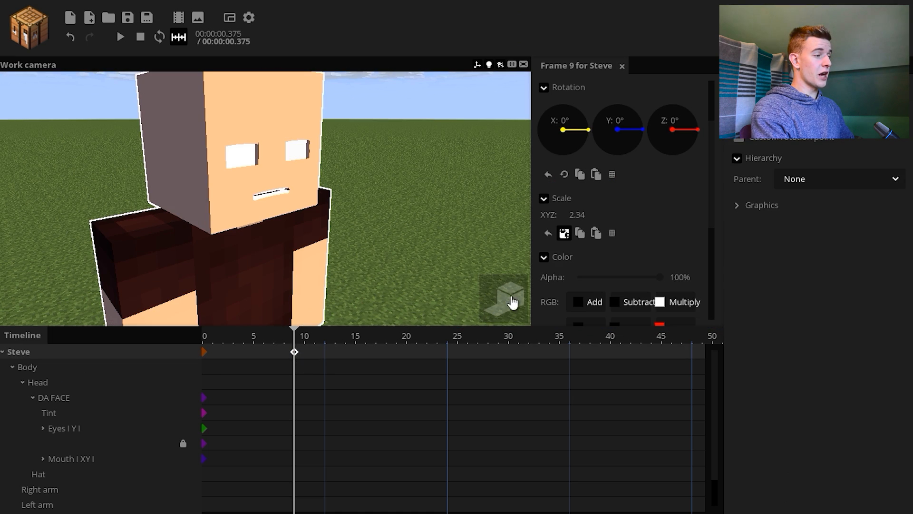
left_click(581, 236)
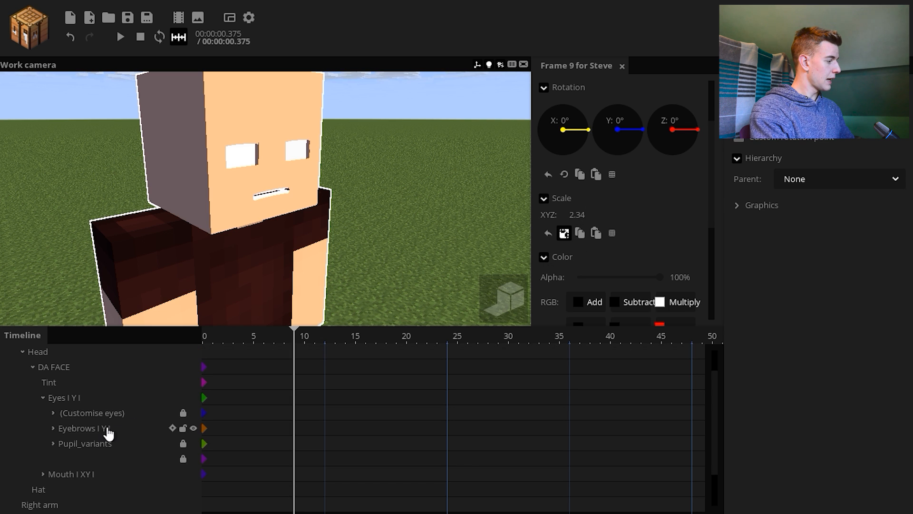
left_click(109, 433)
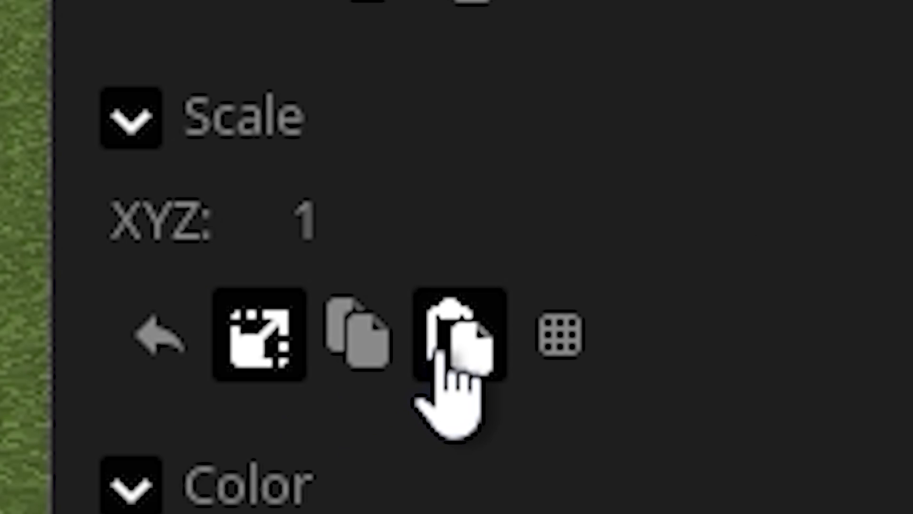
left_click(447, 345)
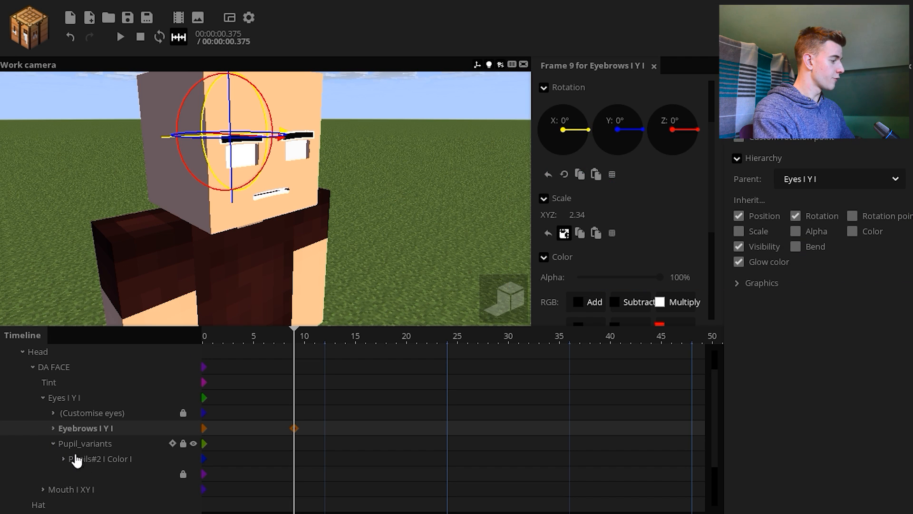
left_click(106, 460)
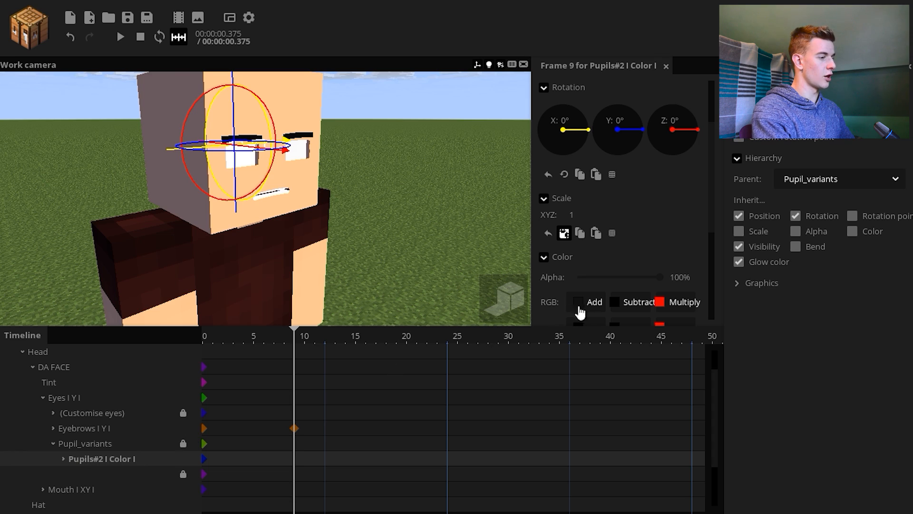
left_click(596, 233)
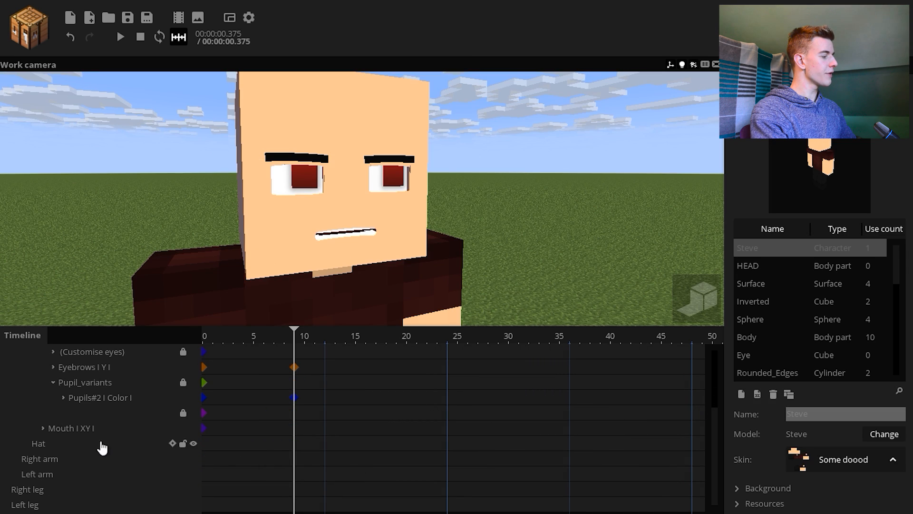
At frame 9, unlink the scale axes of Mouth and open it with a Y scale of 0.95
left_click(297, 431)
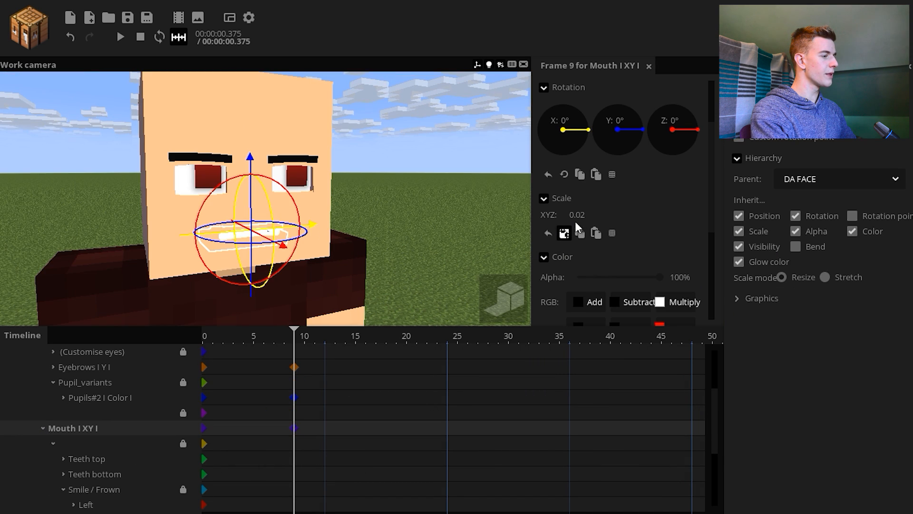
left_click(564, 233)
left_click_drag(573, 231, 623, 240)
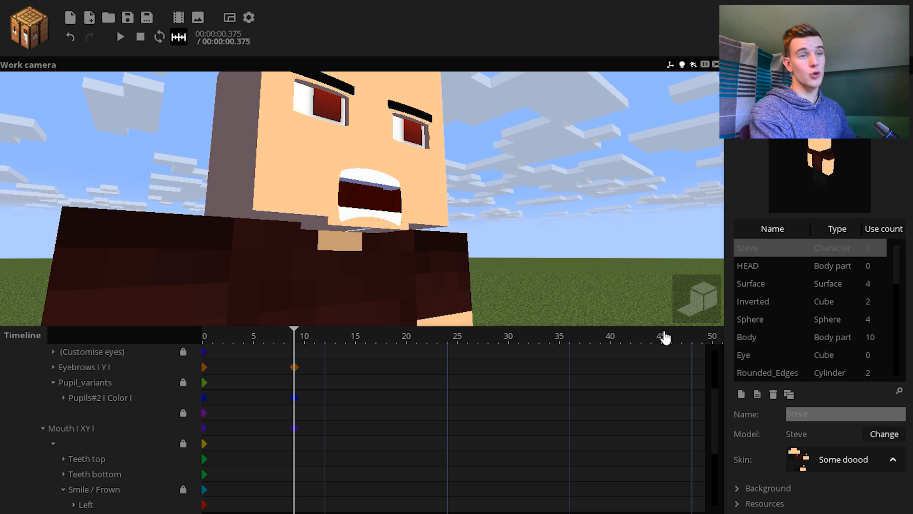
left_click_drag(578, 277, 511, 292)
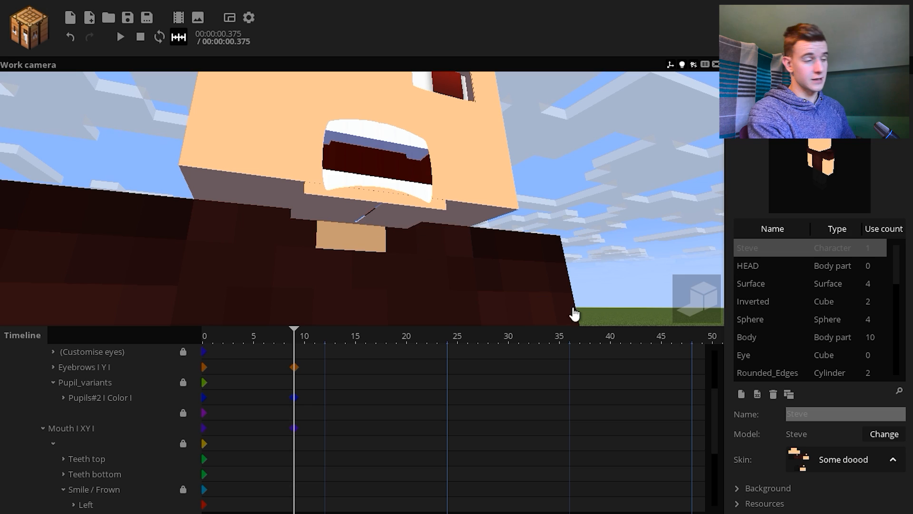
Widen Mouth_Dropdown at frame 9 to an X scale of 1.16 under the enlarged open mouth
scroll(190, 468, "down", 2)
left_click(296, 459)
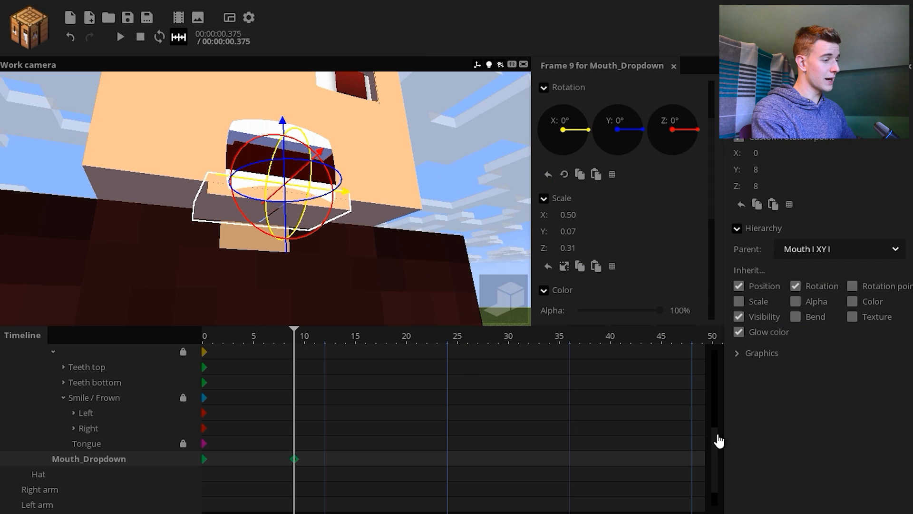
left_click_drag(717, 437, 708, 410)
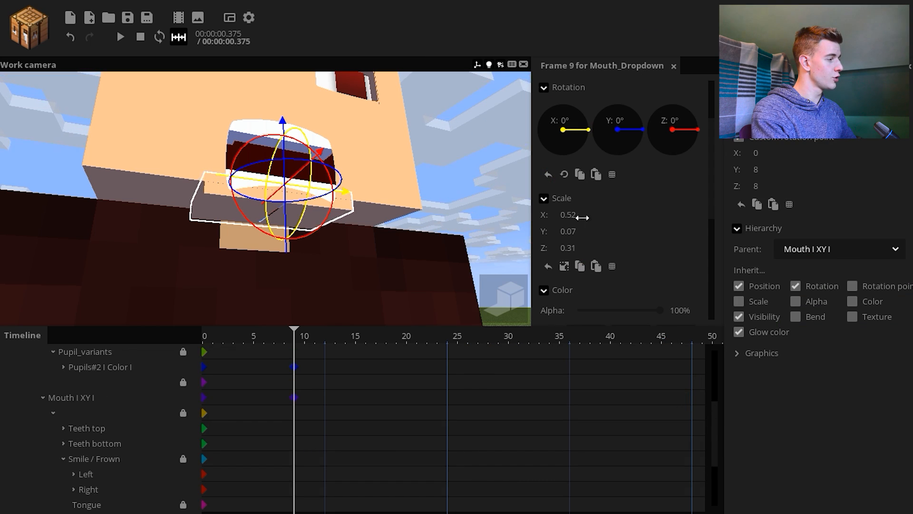
left_click_drag(602, 219, 523, 216)
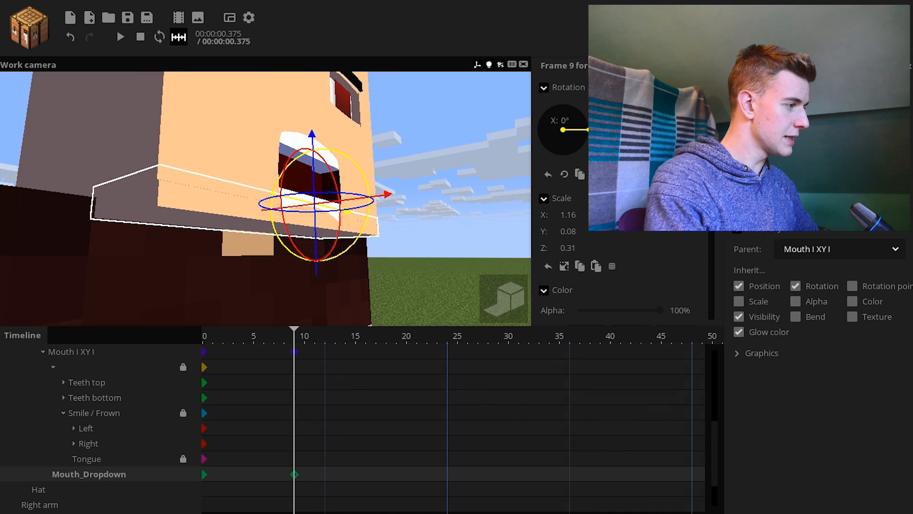
middle_click_drag(383, 222, 484, 220)
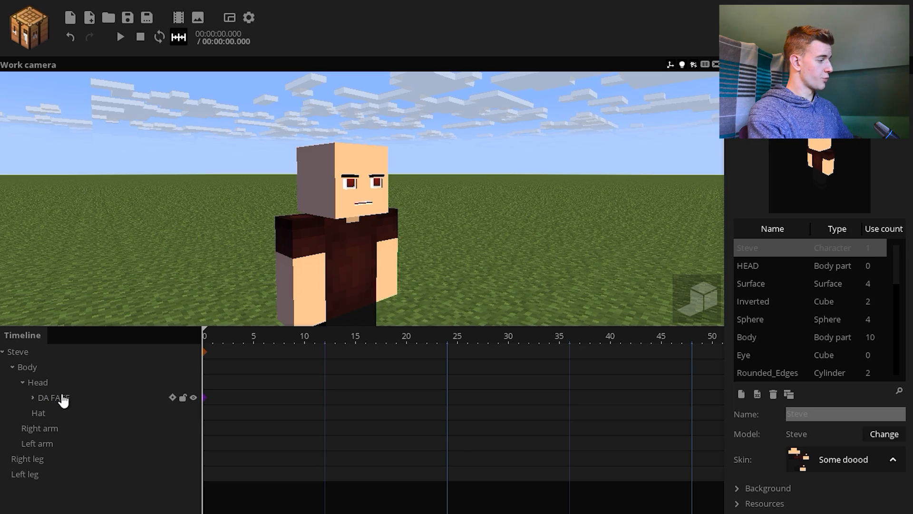
Delete DA FACE from Steve's head and remove the unused face rig objects from the library, starting with HEAD
left_click(63, 401)
key("Delete")
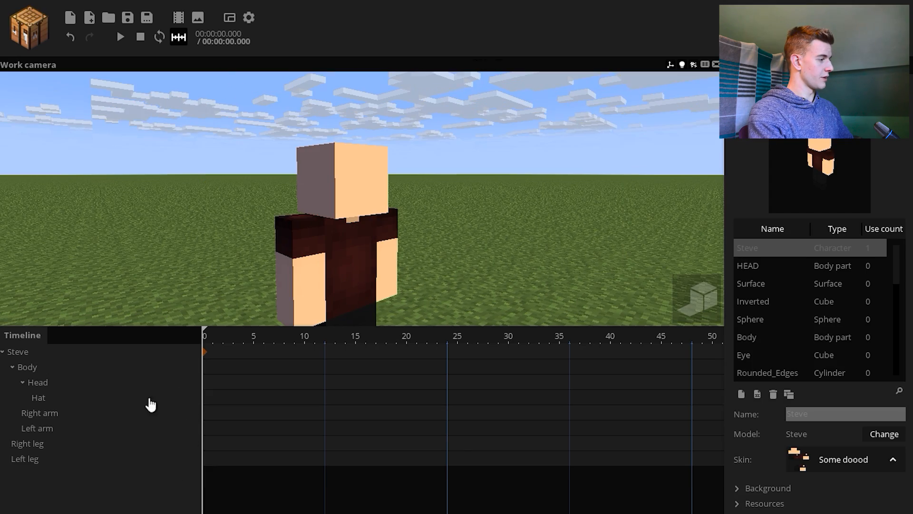
left_click(837, 266)
left_click(773, 394)
left_click(774, 395)
left_click(774, 395)
double_click(773, 394)
left_click(774, 394)
left_click(773, 394)
double_click(774, 395)
left_click(774, 395)
left_click(773, 394)
left_click(774, 395)
left_click(774, 394)
Delete the unused face textures from the project resources, starting with eye_texture, keeping Minecraft and Some doood
left_click(771, 129)
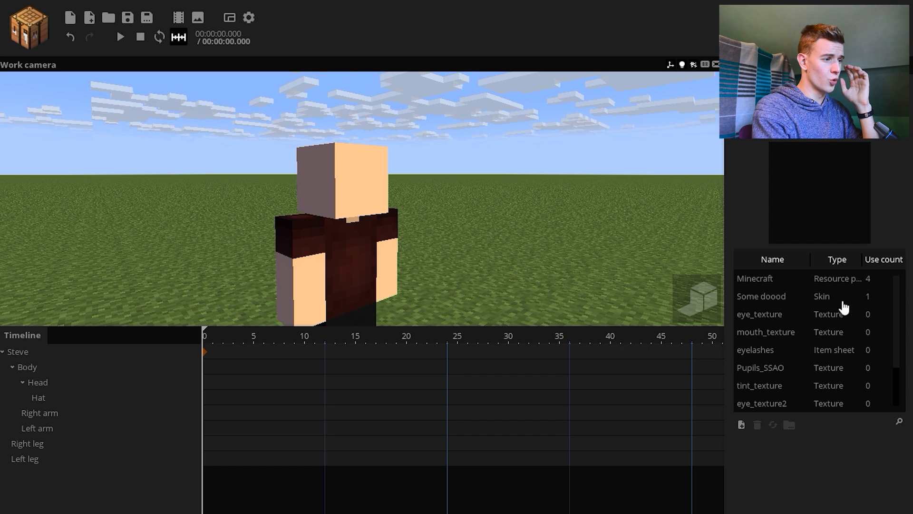
left_click(839, 318)
left_click(759, 429)
left_click(759, 429)
left_click(759, 429)
left_click(759, 429)
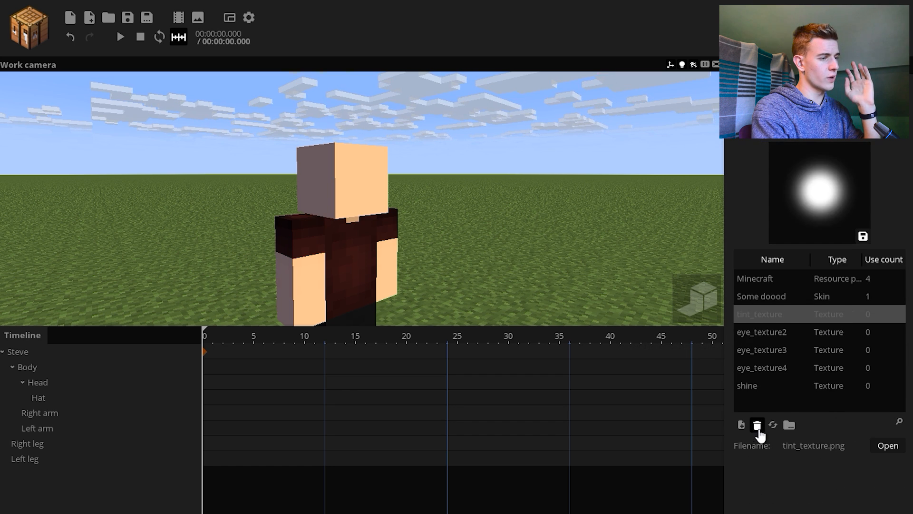
left_click(759, 429)
left_click(758, 429)
left_click(759, 430)
Import Sharp's Face Rig 2.0.miproject, discard Dude and move Gal's DA FACE under Steve's Head
left_click(89, 17)
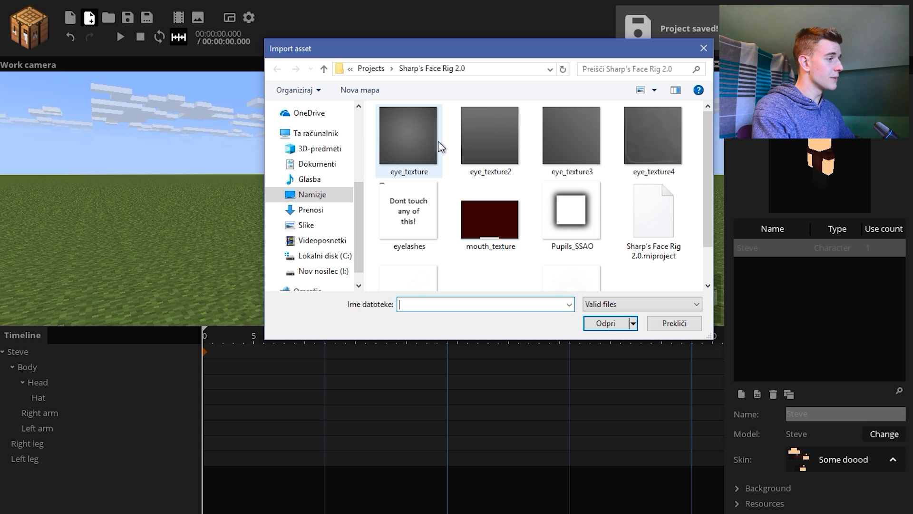
double_click(663, 233)
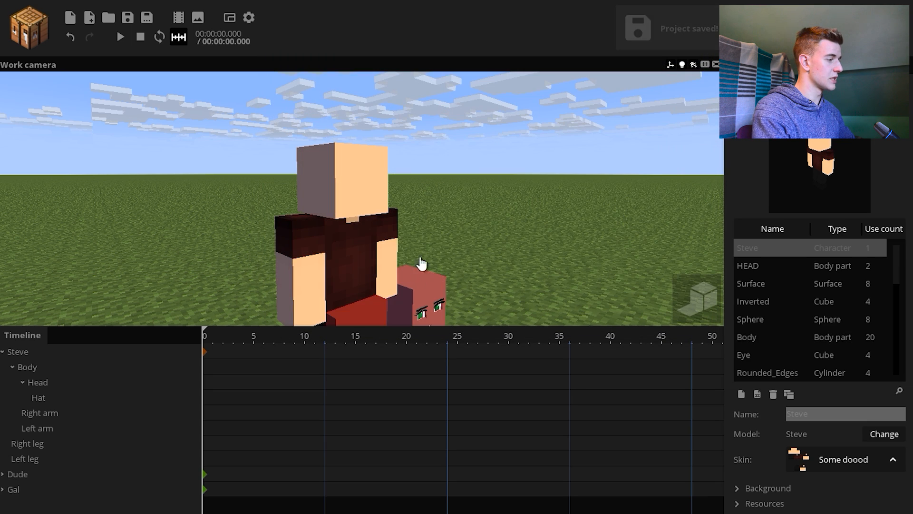
left_click(23, 476)
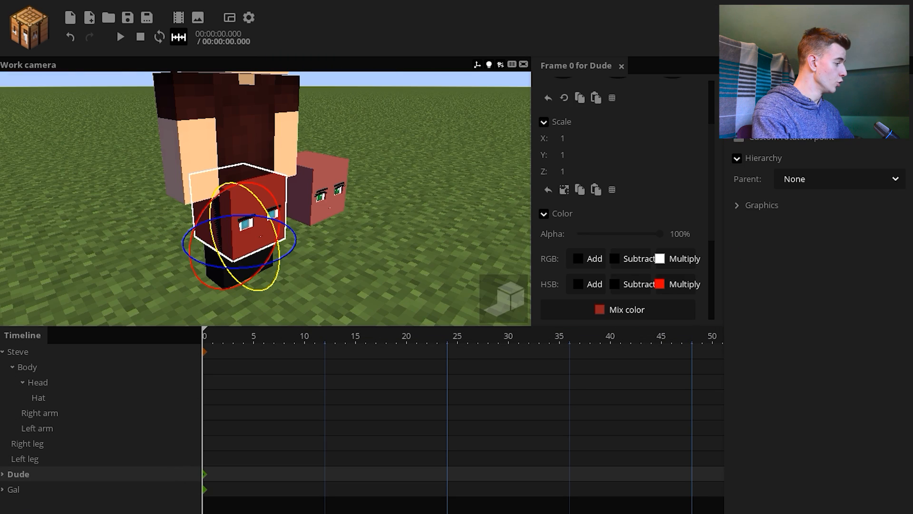
key("Delete")
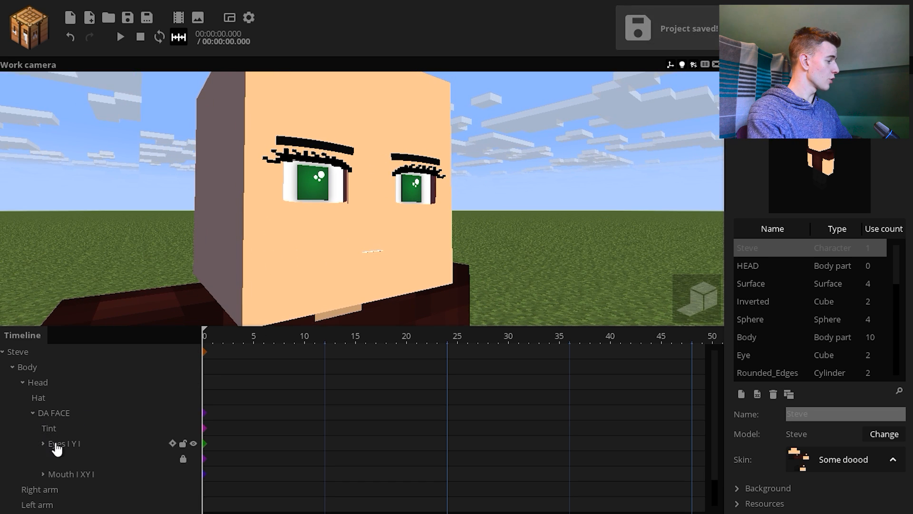
Try stretching the Eyes control at frame 0 to a Y scale of 1.69
left_click(64, 444)
left_click_drag(564, 233, 575, 241)
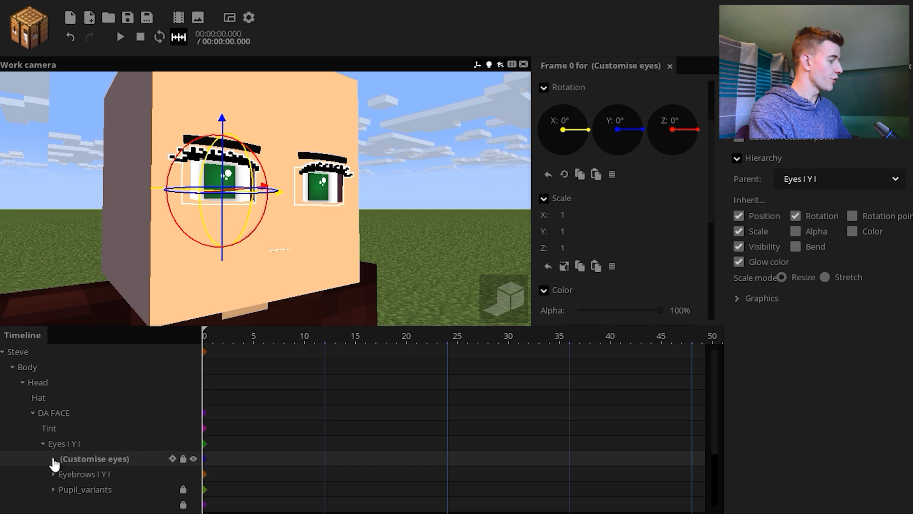
Inspect the Eyelash under Eye R and try an Eyes Y scale of 3.65 to test how the lashes stretch
left_click(54, 459)
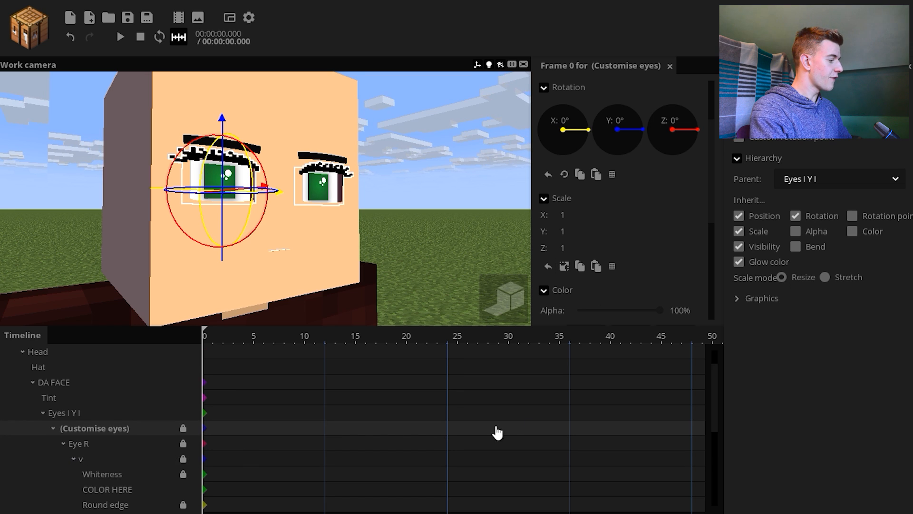
left_click_drag(718, 402, 718, 436)
left_click(111, 458)
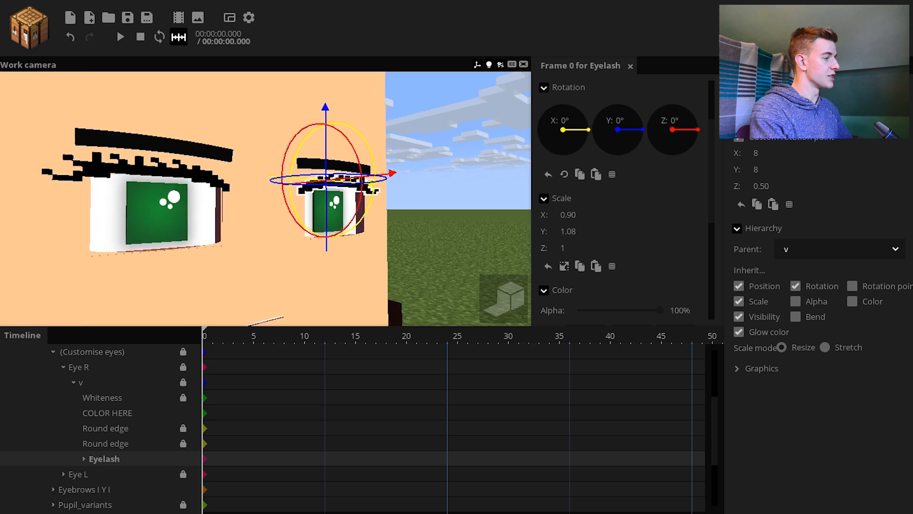
right_click_drag(409, 235, 410, 235)
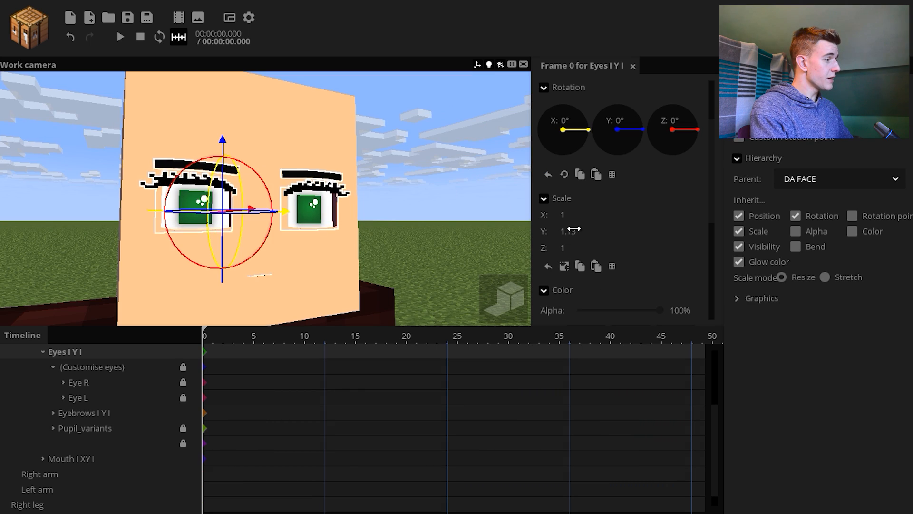
left_click_drag(574, 230, 381, 170)
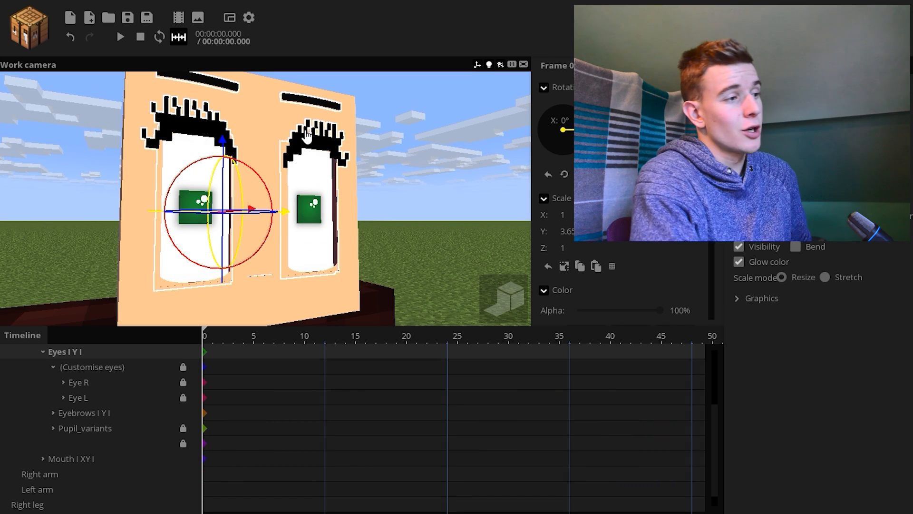
left_click_drag(554, 233, 489, 234)
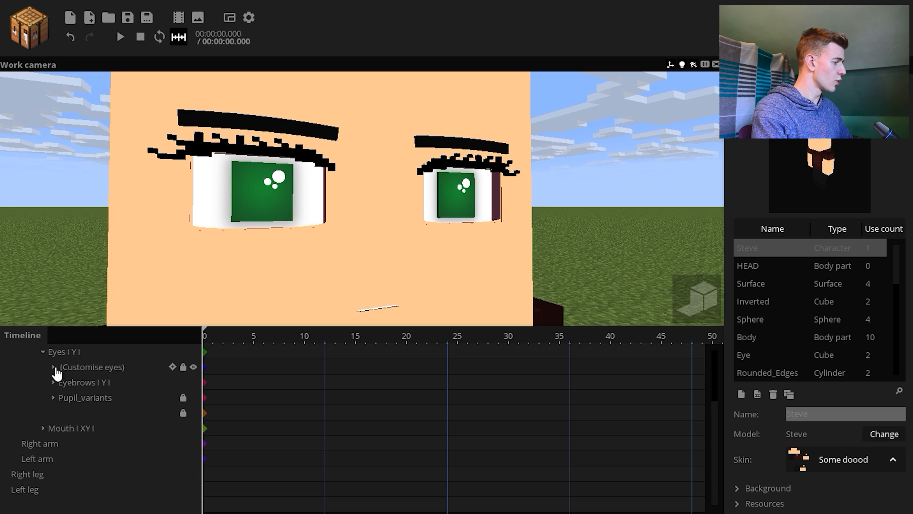
Examine the Shine part of the left pupil up close in rendered view, and collapse the Pupil_variants group
scroll(56, 373, "up", 1)
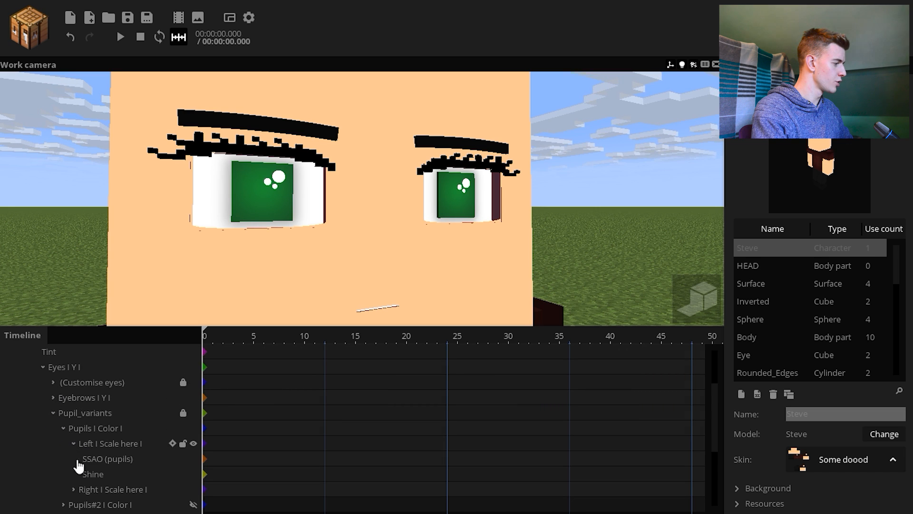
double_click(98, 475)
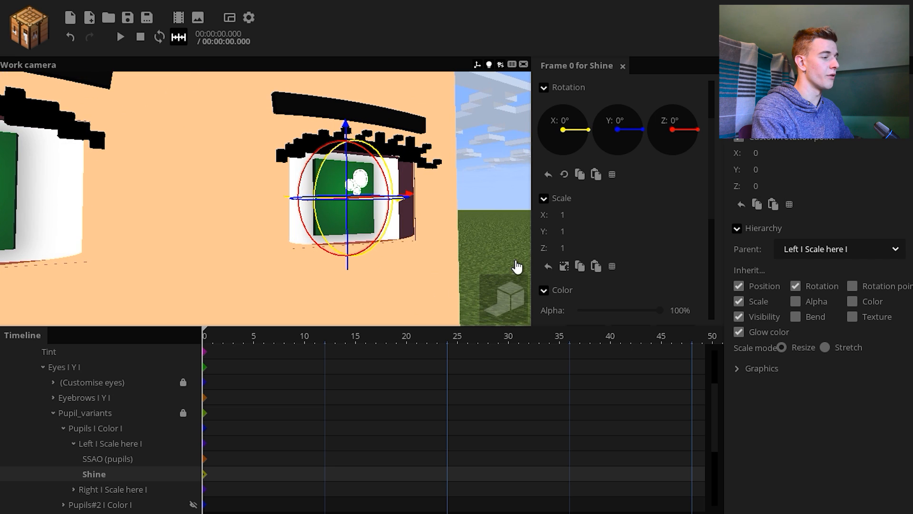
scroll(640, 231, "down", 5)
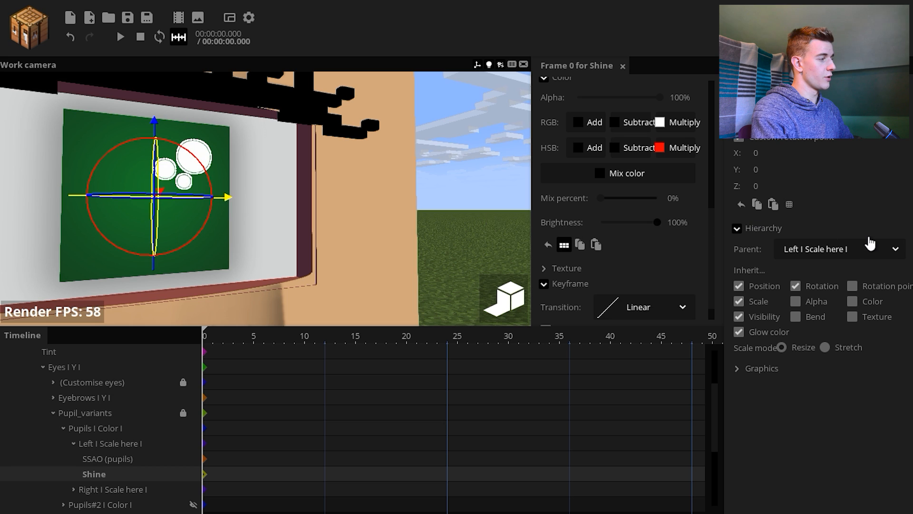
left_click(459, 224)
scroll(459, 224, "down", 6)
mouse_move(458, 224)
left_mouse_down()
mouse_move(423, 225)
mouse_move(457, 228)
left_mouse_up()
left_click(74, 444)
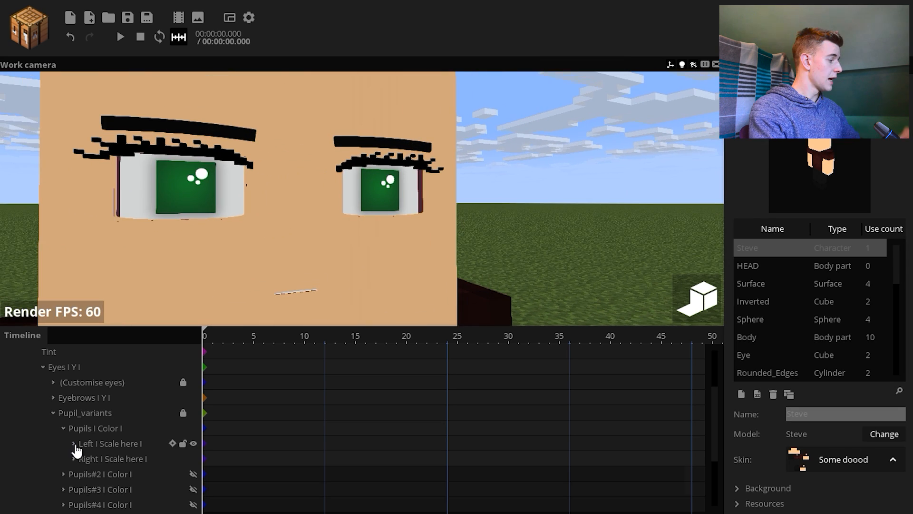
left_click(53, 414)
Add a Tint keyframe at frame 5 by raising its alpha to just under half
scroll(505, 162, "down", 7)
left_click_drag(504, 162, 505, 191)
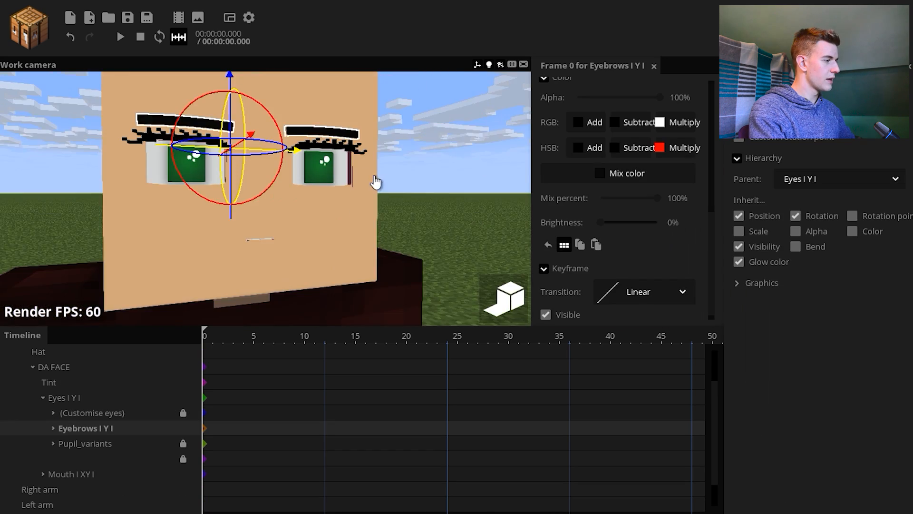
scroll(376, 182, "up", 2)
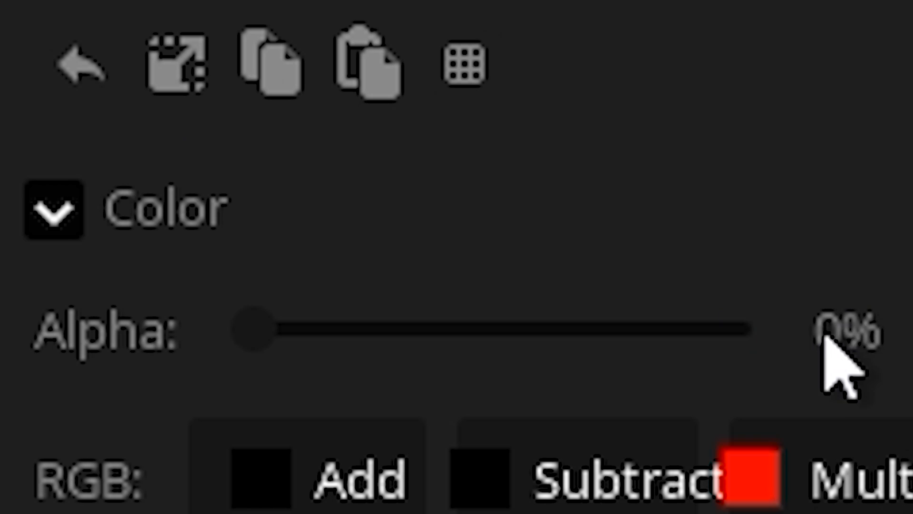
scroll(676, 278, "down", 2)
left_click(252, 396)
left_click_drag(578, 244, 615, 247)
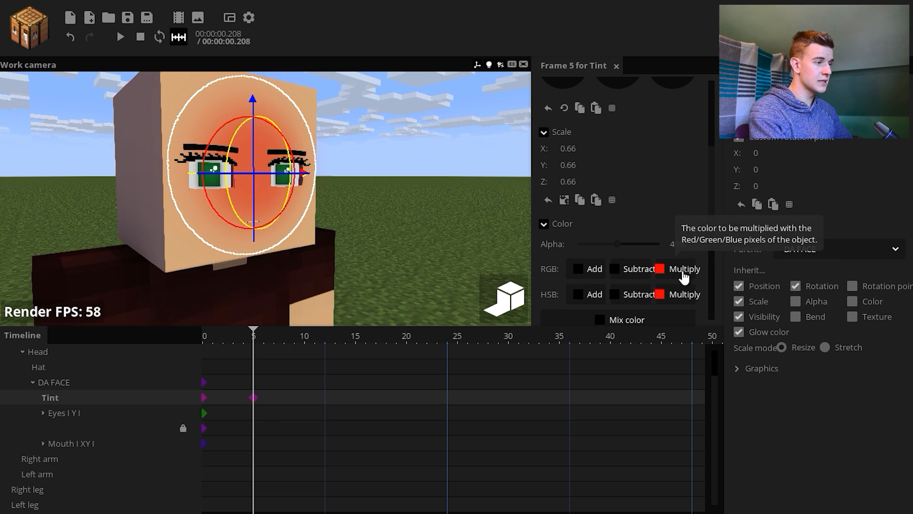
Set Tint's RGB multiply color at frame 5 to 66FF00 and preview the face turning green up to frame 8
left_click(684, 272)
left_click_drag(682, 128, 676, 215)
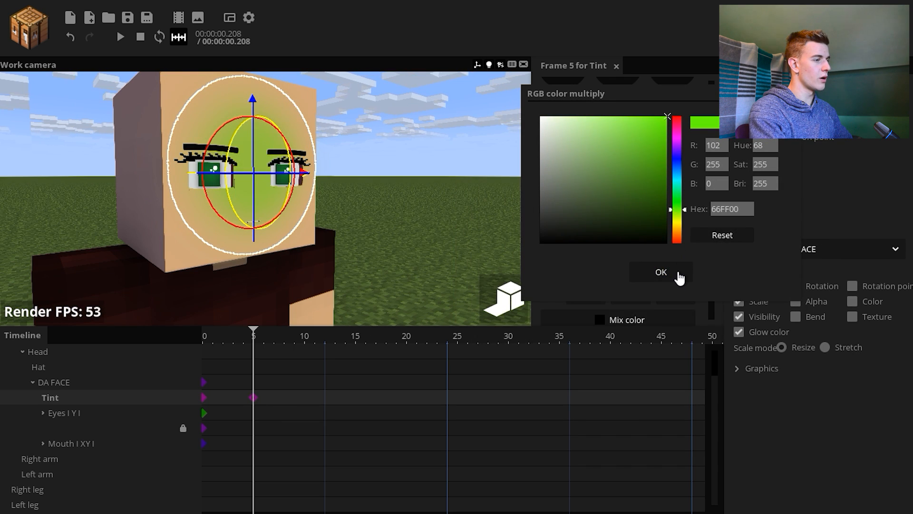
left_click(661, 271)
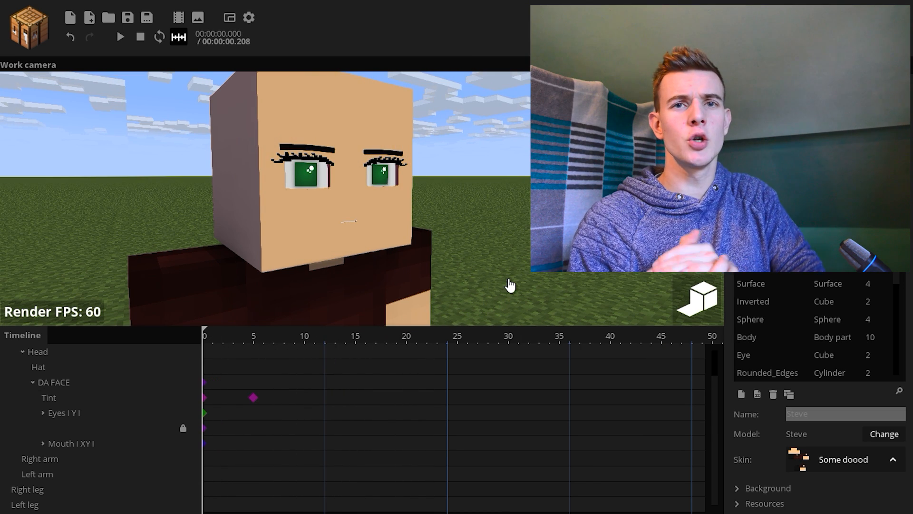
left_click_drag(204, 331, 284, 330)
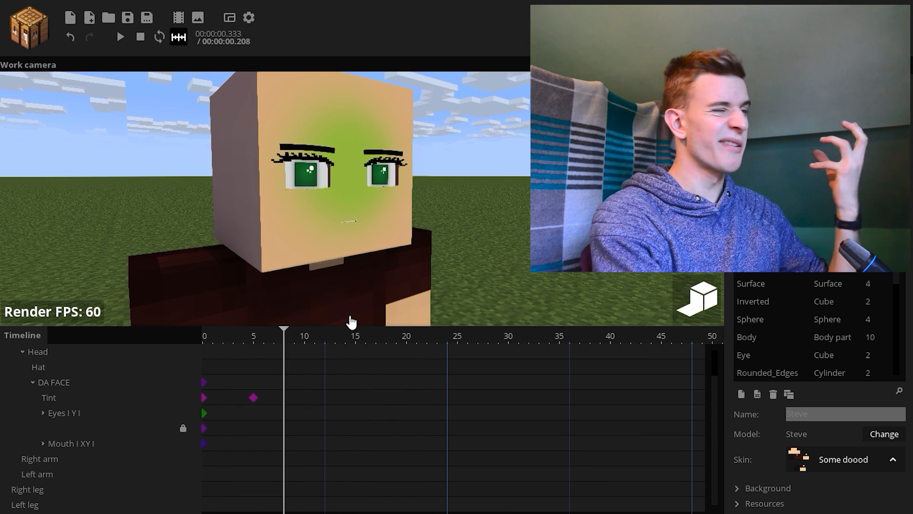